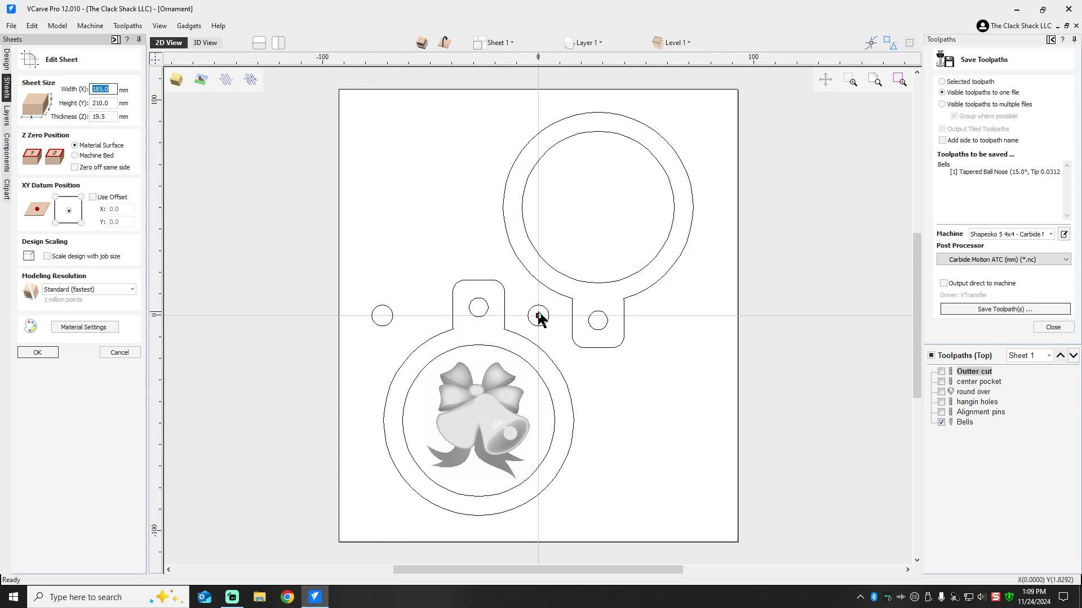
- Accept the current sheet settings, dismiss the cut-through warning and return to the drawing tools
{"action": "left_click", "coordinate": [37, 352]}
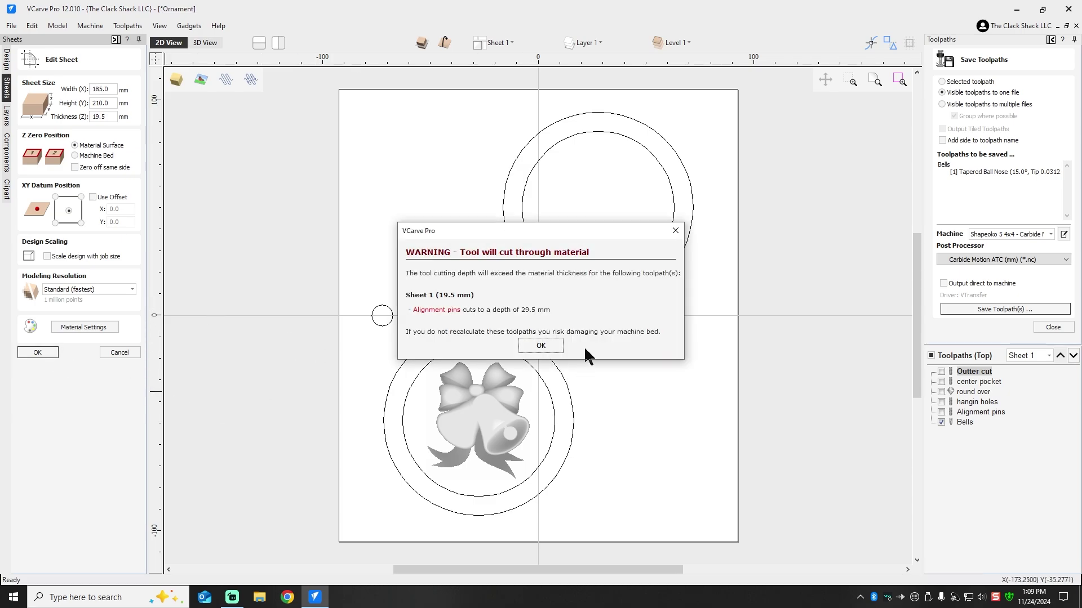
{"action": "left_click", "coordinate": [559, 346]}
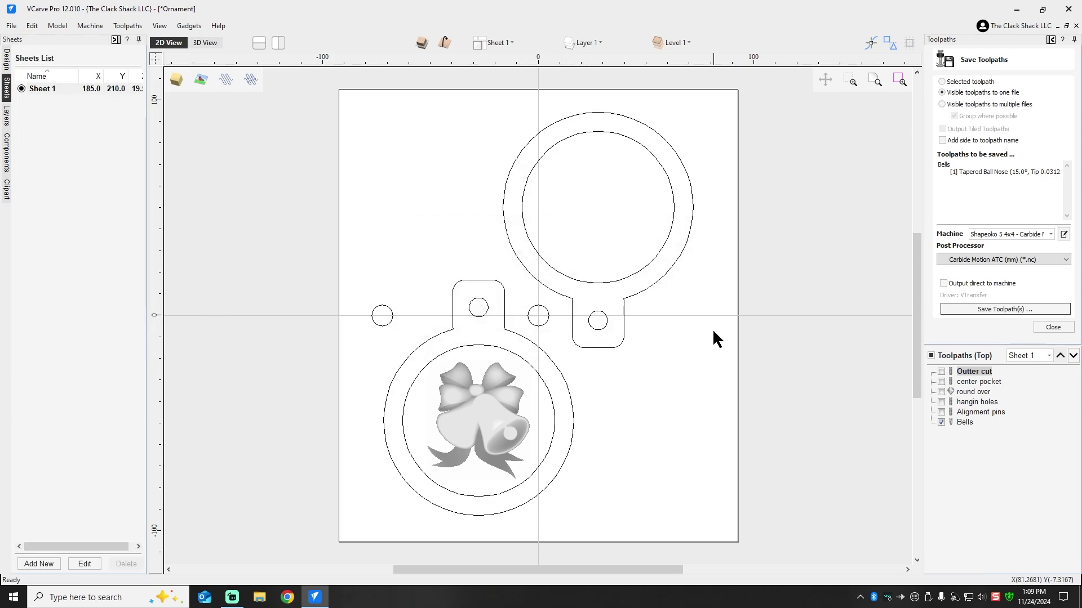
{"action": "left_click", "coordinate": [7, 66]}
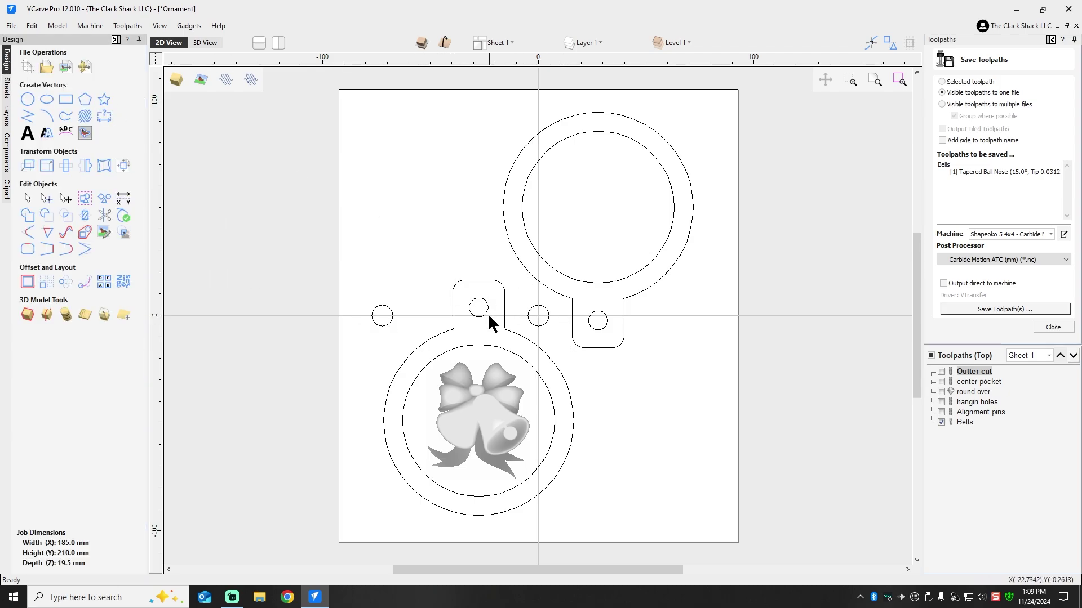
- Hide the Bells toolpath and show the Alignment pins toolpath over the two alignment holes on the horizontal centerline
{"action": "left_click", "coordinate": [391, 310]}
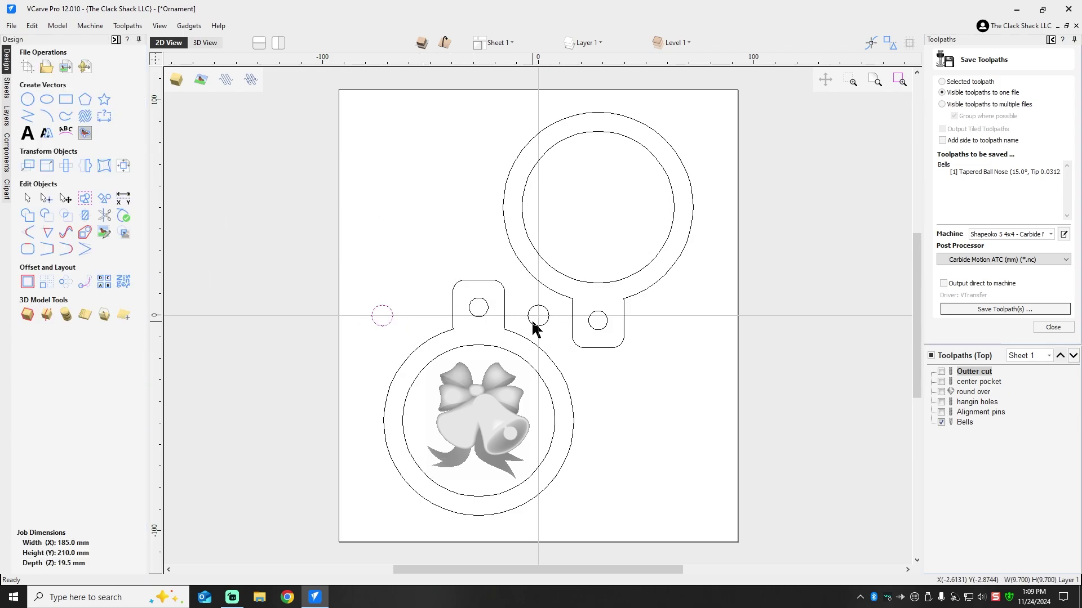
{"action": "left_click", "coordinate": [548, 314]}
{"action": "left_click", "coordinate": [940, 422]}
{"action": "left_click", "coordinate": [941, 412]}
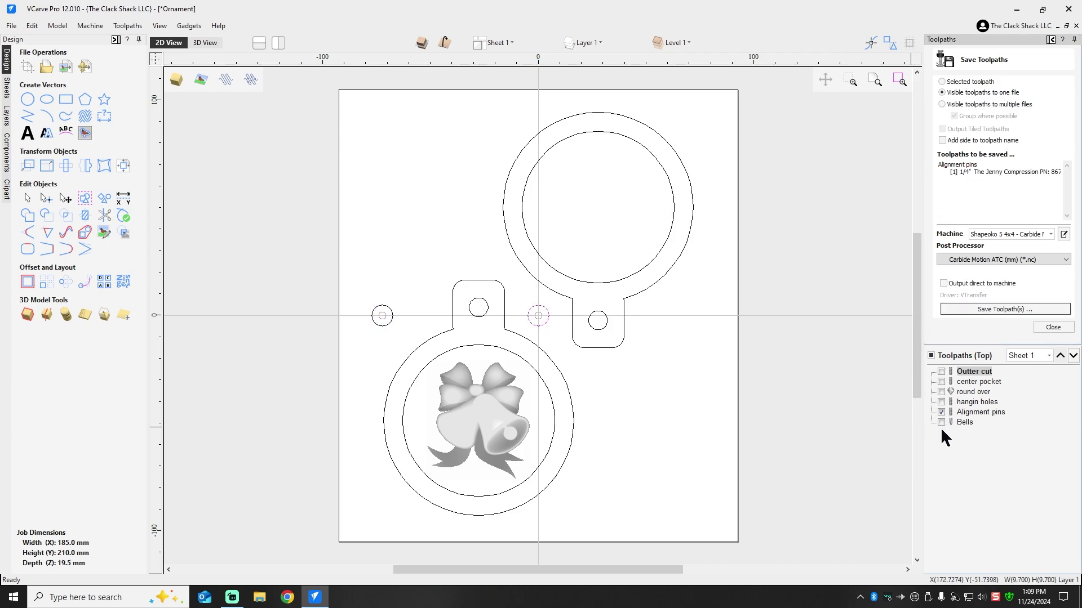
{"action": "left_click", "coordinate": [667, 401]}
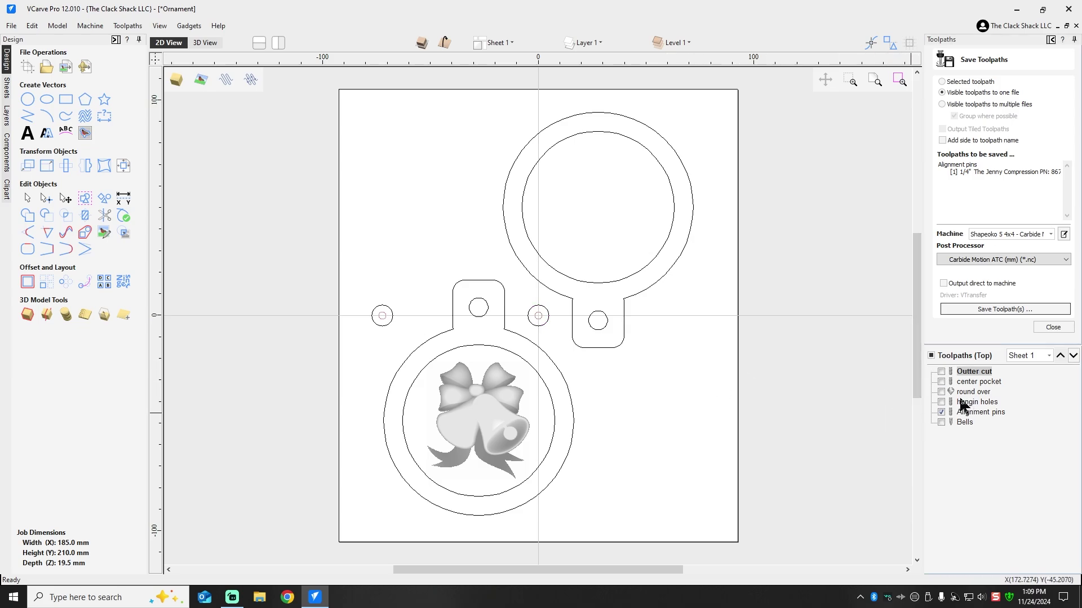
{"action": "left_click", "coordinate": [941, 412]}
{"action": "left_click", "coordinate": [941, 412]}
- Open the Alignment pins pocket toolpath to check its cut depth, view it in 3D, and close it without recalculating
{"action": "left_click", "coordinate": [983, 417]}
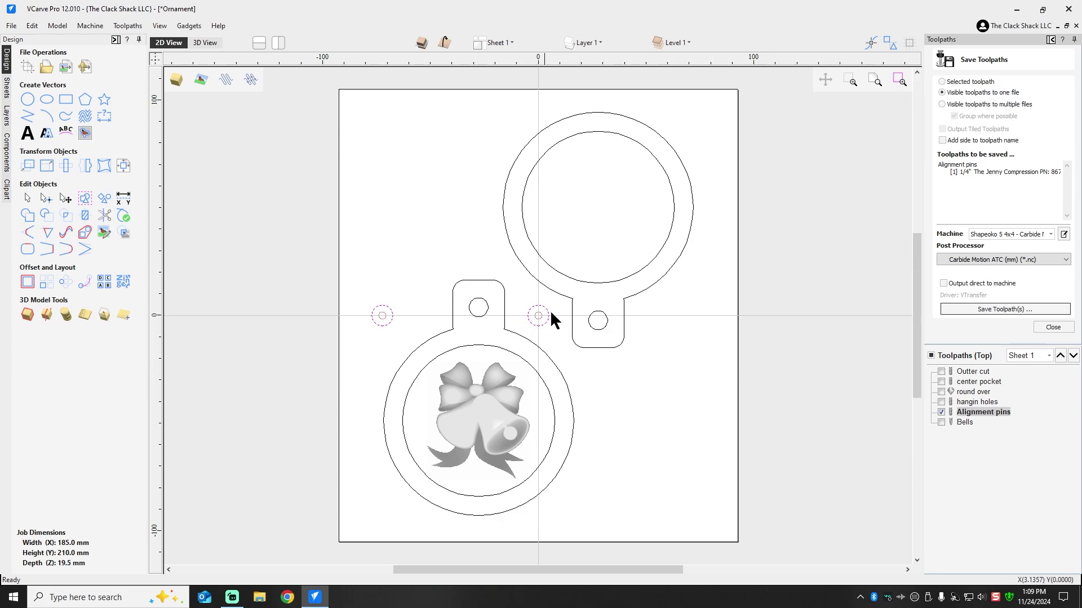
{"action": "double_click", "coordinate": [971, 414]}
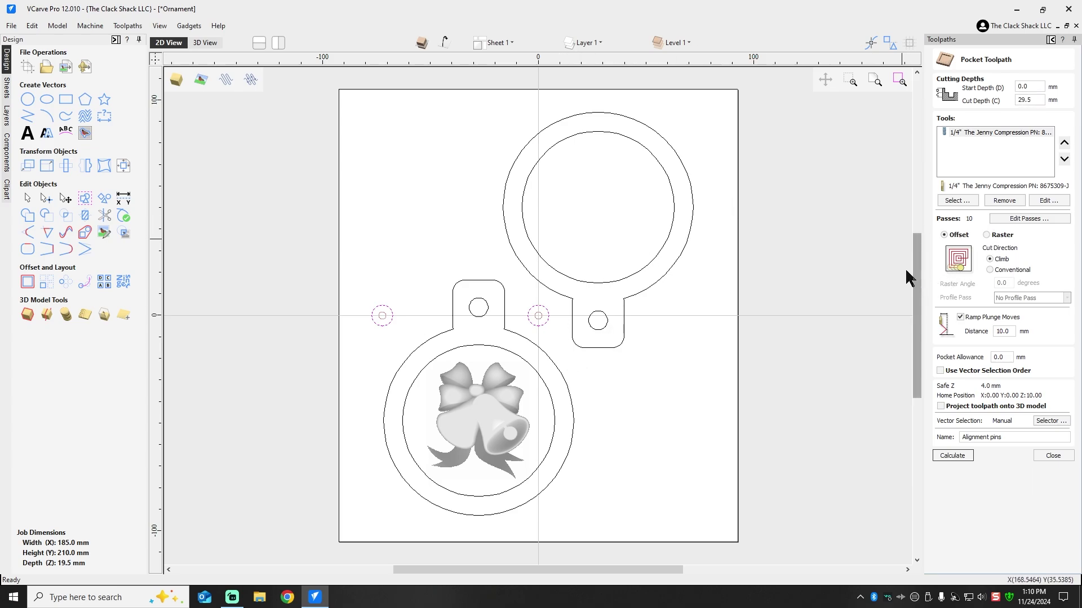
{"action": "left_click", "coordinate": [204, 42]}
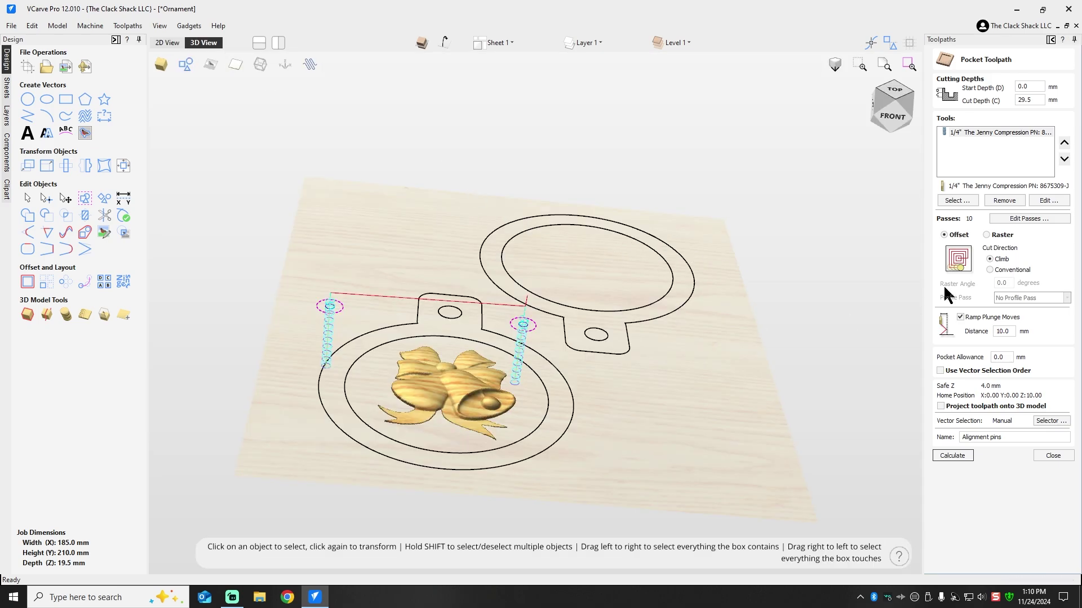
{"action": "left_click", "coordinate": [1052, 456]}
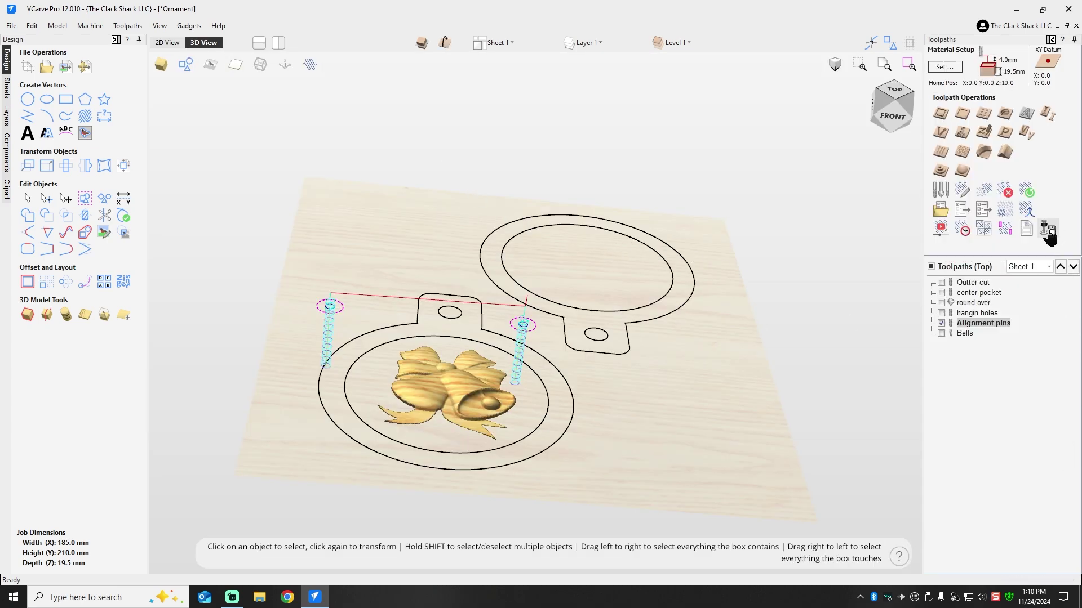
- Reset the toolpath preview and simulate the toolpaths on all sides of the ornament
{"action": "left_click", "coordinate": [941, 231]}
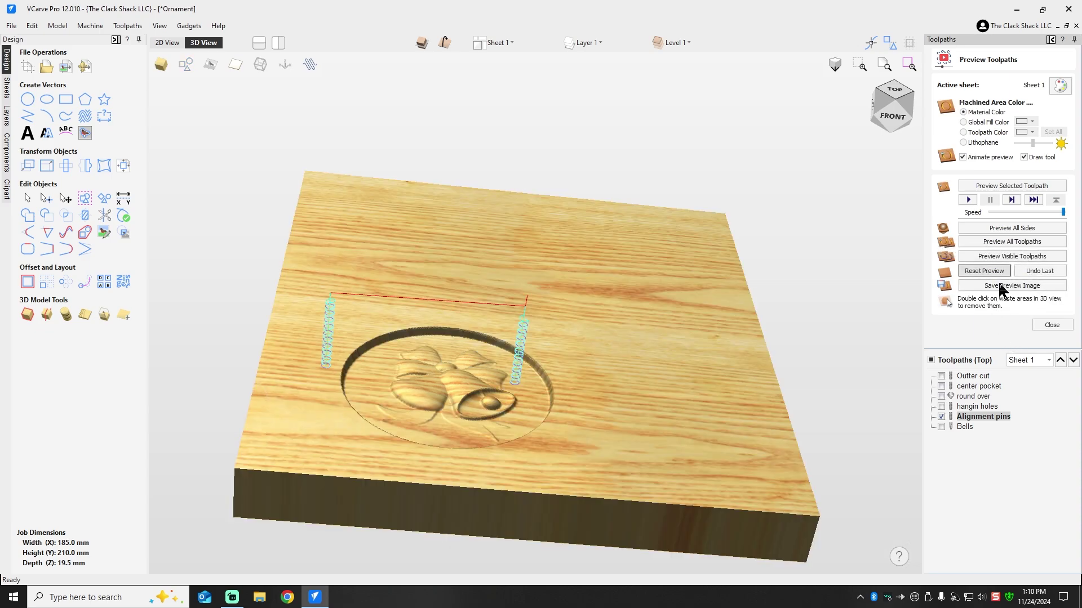
{"action": "left_click", "coordinate": [984, 272]}
{"action": "left_click", "coordinate": [1016, 229]}
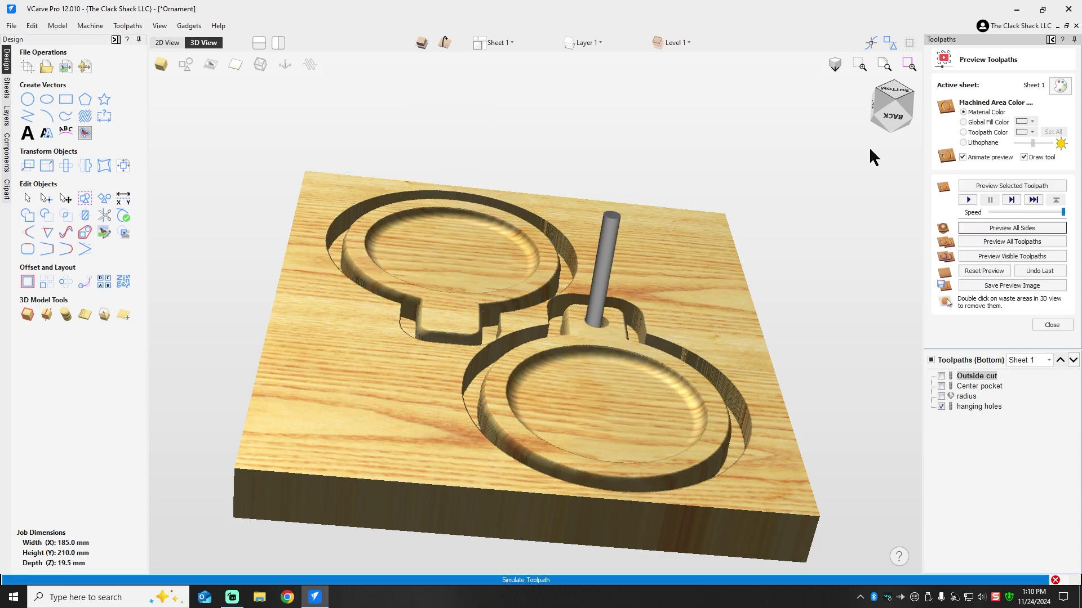
- Examine the simulated ornament cuts and alignment holes from both the top and bottom of the material
{"action": "left_click_drag", "start_coordinate": [890, 105], "coordinate": [839, 181]}
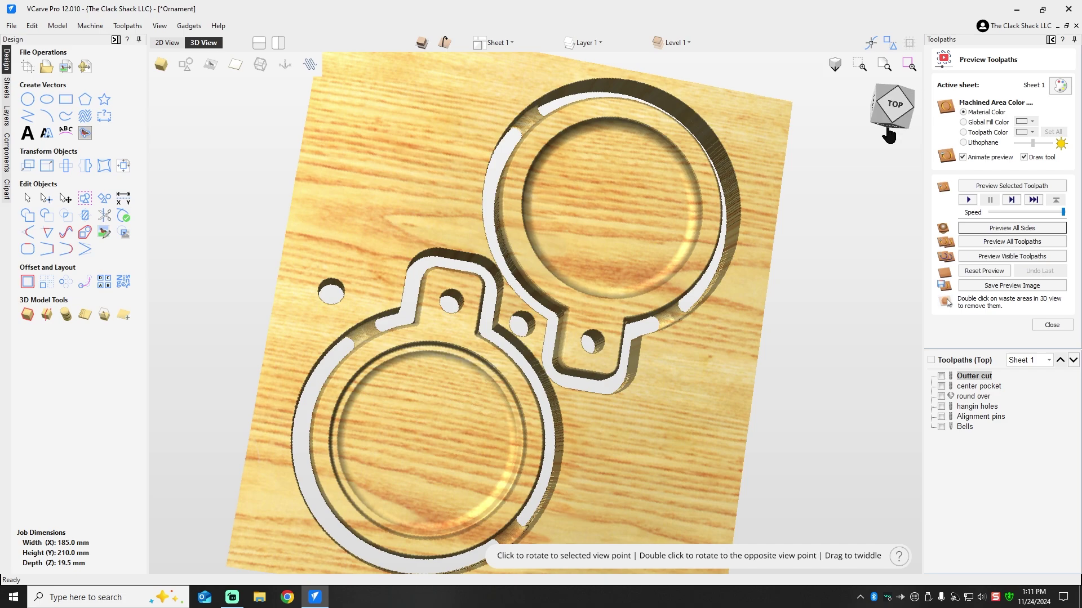
{"action": "left_click", "coordinate": [906, 86]}
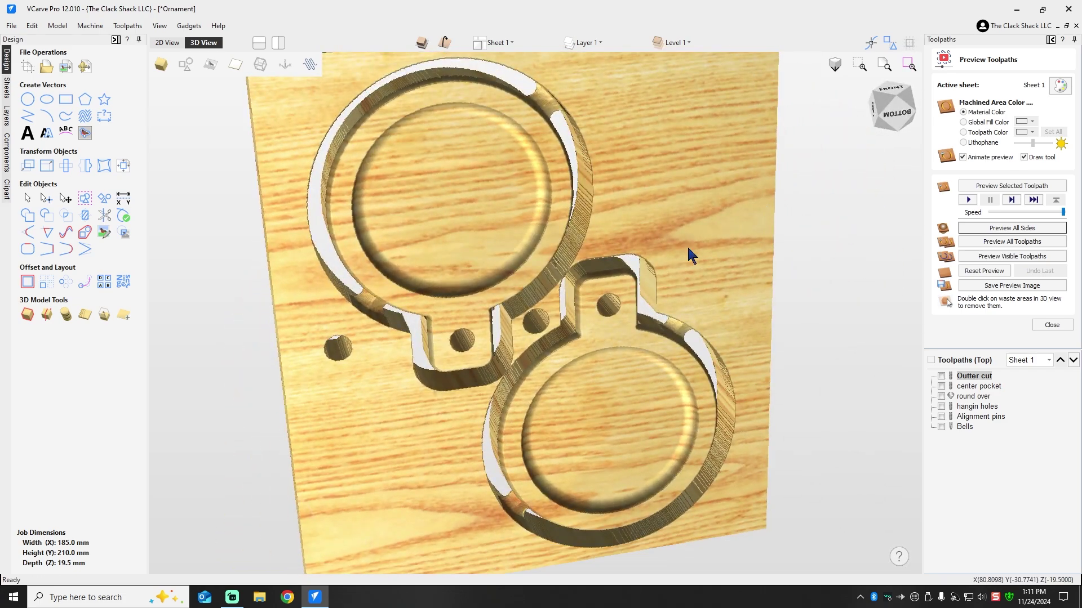
{"action": "left_click", "coordinate": [899, 99]}
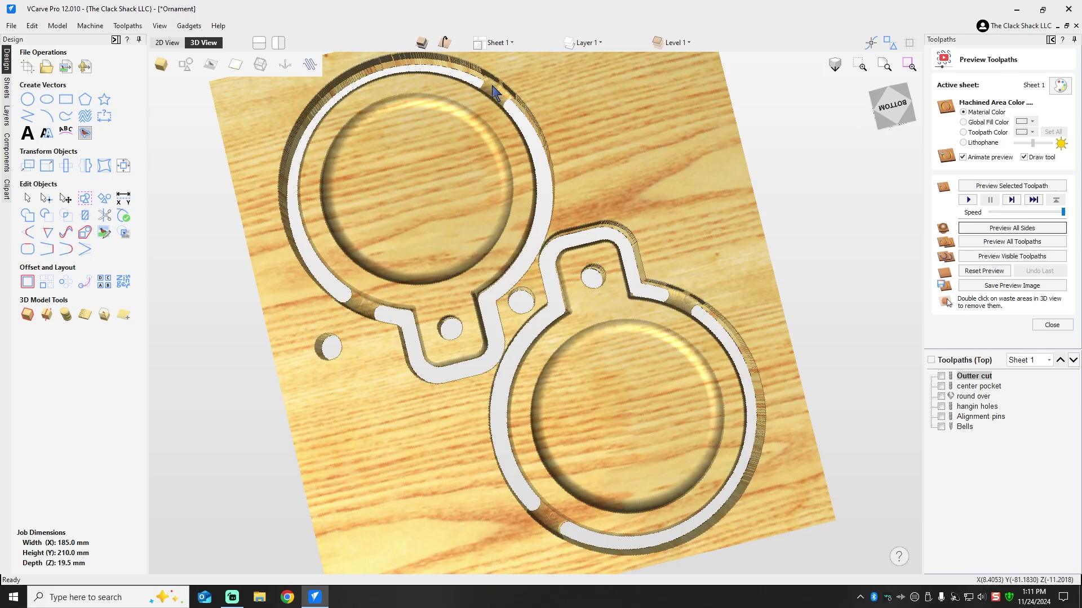
{"action": "left_click_drag", "start_coordinate": [896, 102], "coordinate": [921, 181]}
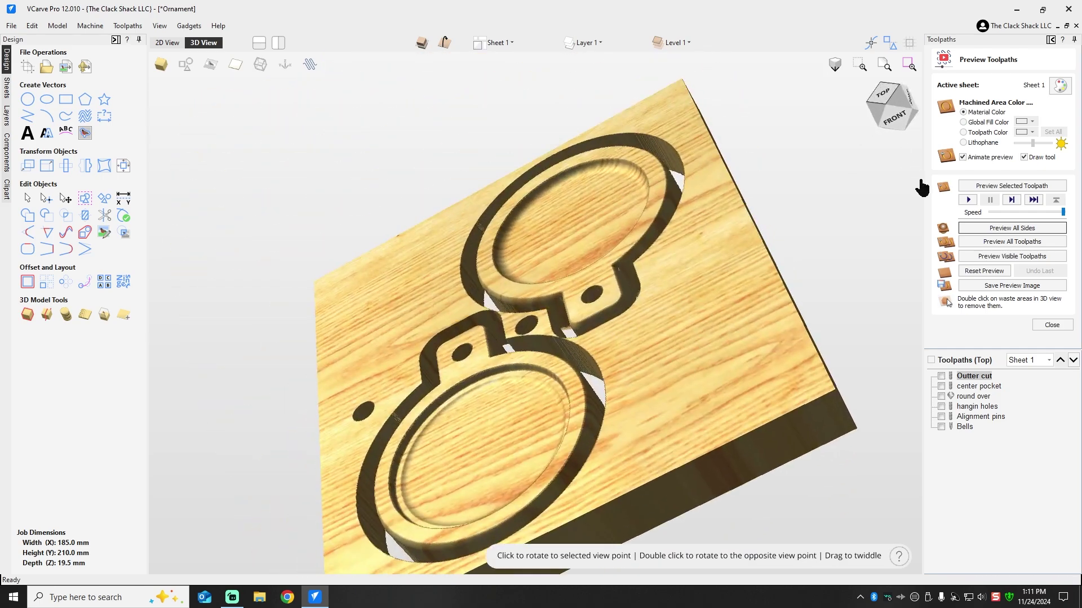
{"action": "left_click", "coordinate": [900, 117]}
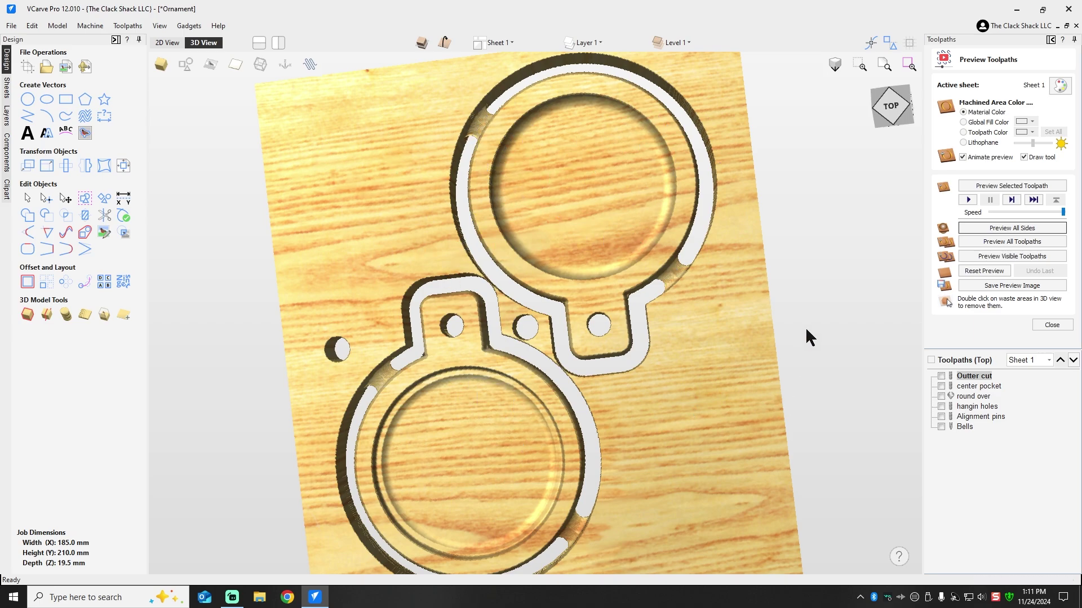
{"action": "mouse_move", "coordinate": [894, 128]}
{"action": "left_mouse_down"}
{"action": "mouse_move", "coordinate": [910, 101]}
{"action": "mouse_move", "coordinate": [906, 123]}
{"action": "mouse_move", "coordinate": [876, 123]}
{"action": "left_mouse_up"}
{"action": "left_click", "coordinate": [881, 127]}
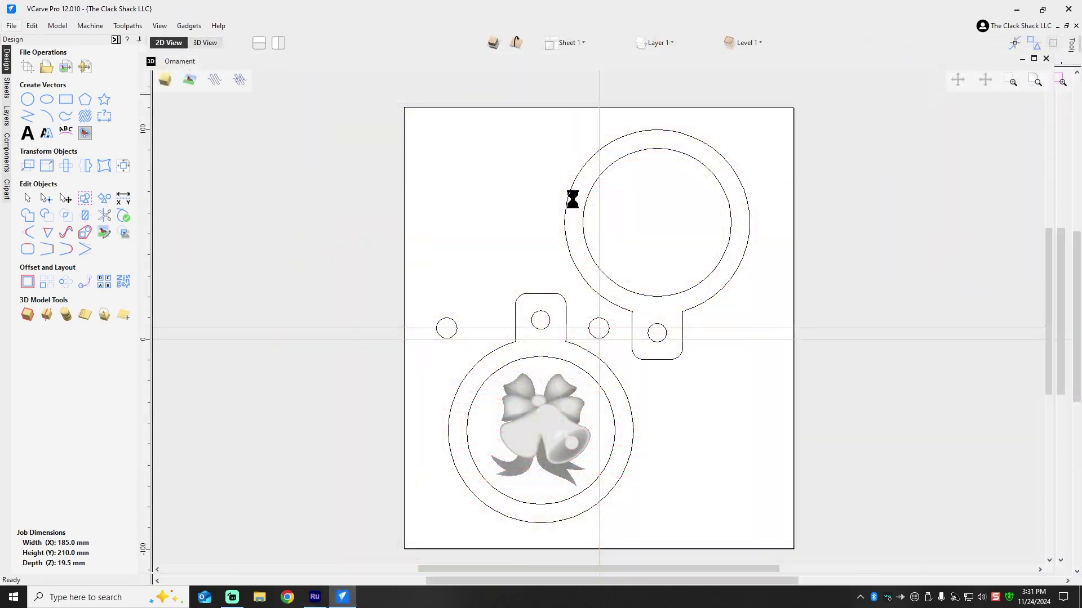
- Create a new double-sided job 200 mm wide, 200 mm high and 20 mm thick, with the XY datum at the center
{"action": "key", "text": "ctrl+n"}
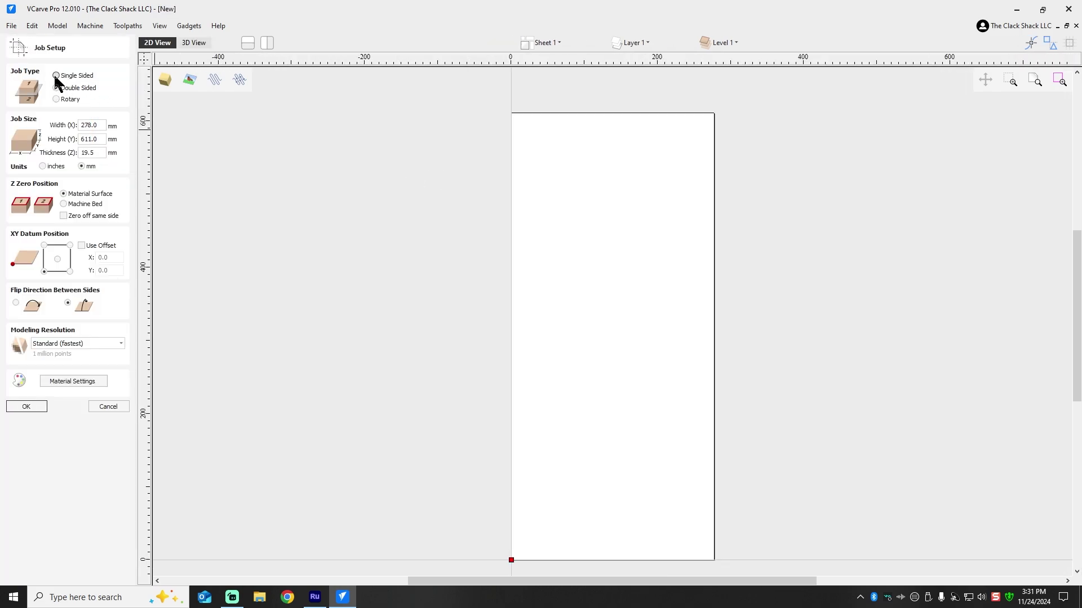
{"action": "left_click", "coordinate": [59, 88]}
{"action": "left_click_drag", "start_coordinate": [102, 124], "coordinate": [55, 129]}
{"action": "type", "text": "200"}
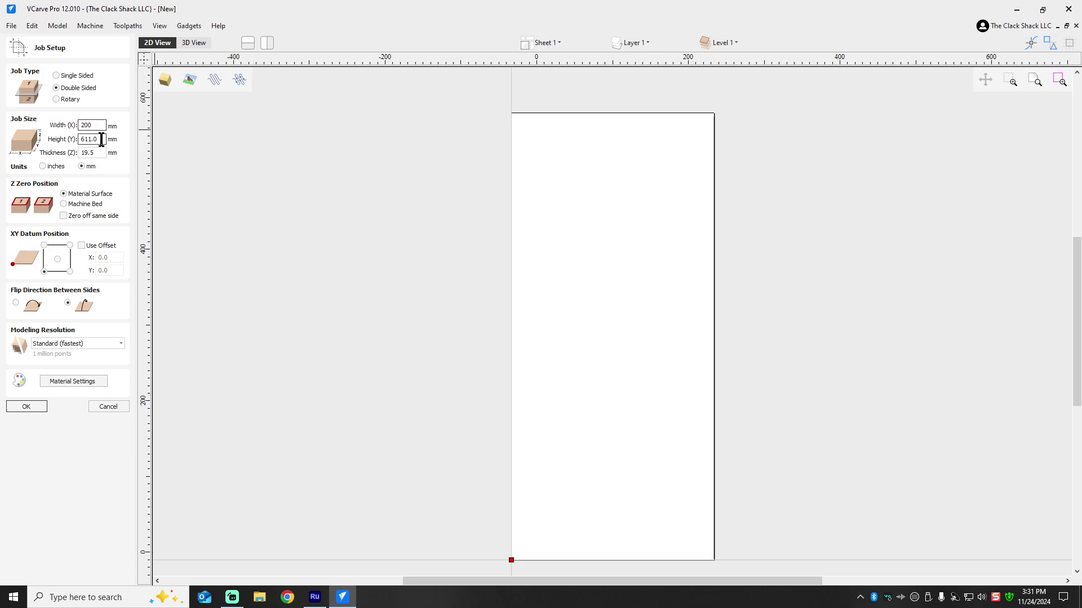
{"action": "left_click_drag", "start_coordinate": [102, 139], "coordinate": [50, 141]}
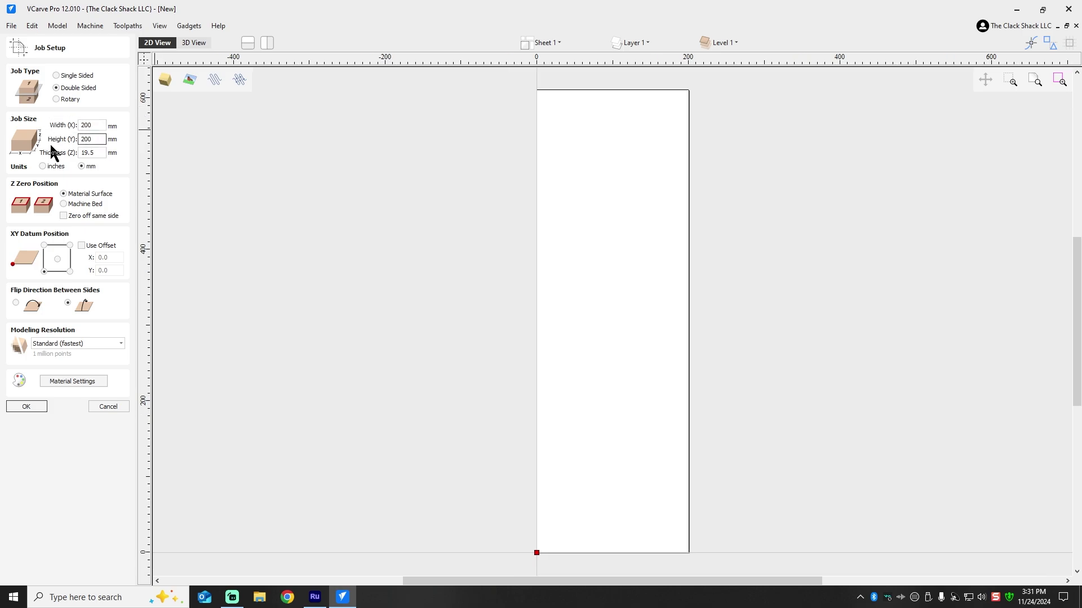
{"action": "left_click", "coordinate": [103, 154]}
{"action": "left_click_drag", "start_coordinate": [102, 154], "coordinate": [52, 155]}
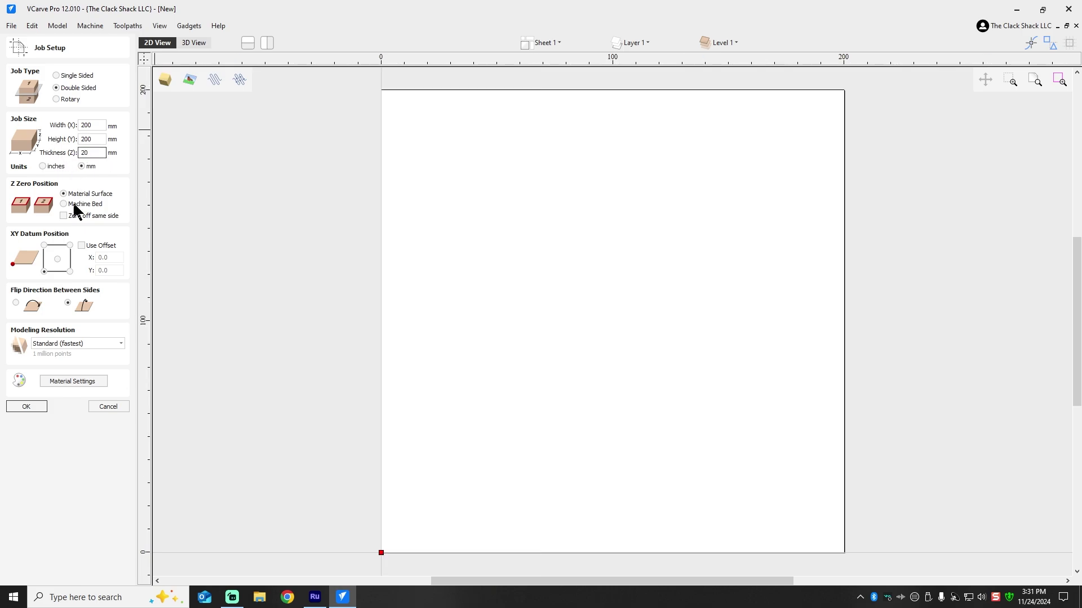
{"action": "left_click", "coordinate": [58, 258]}
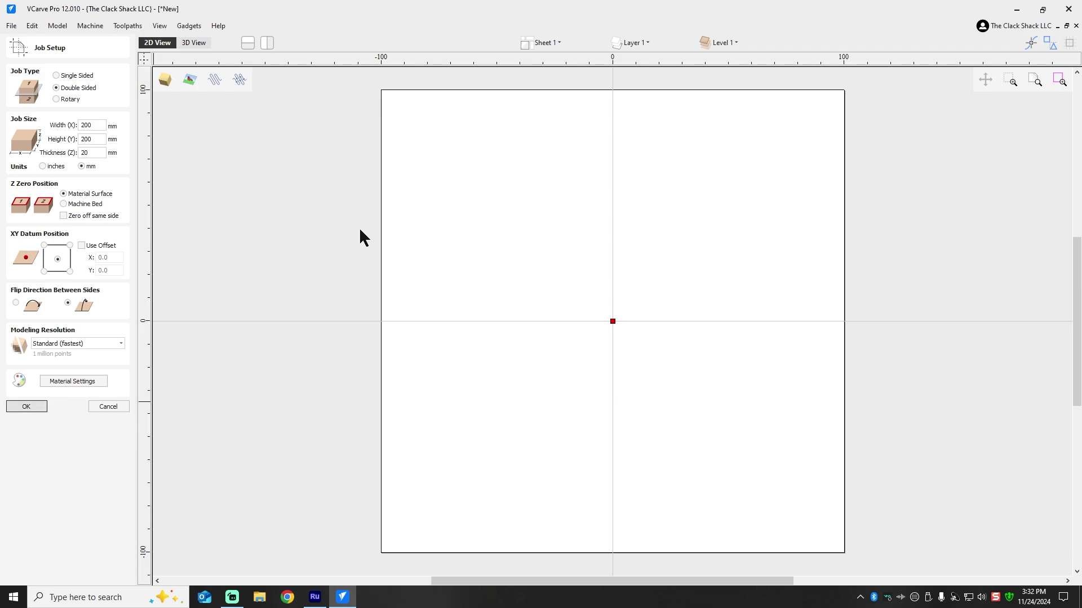
{"action": "key", "text": "Return"}
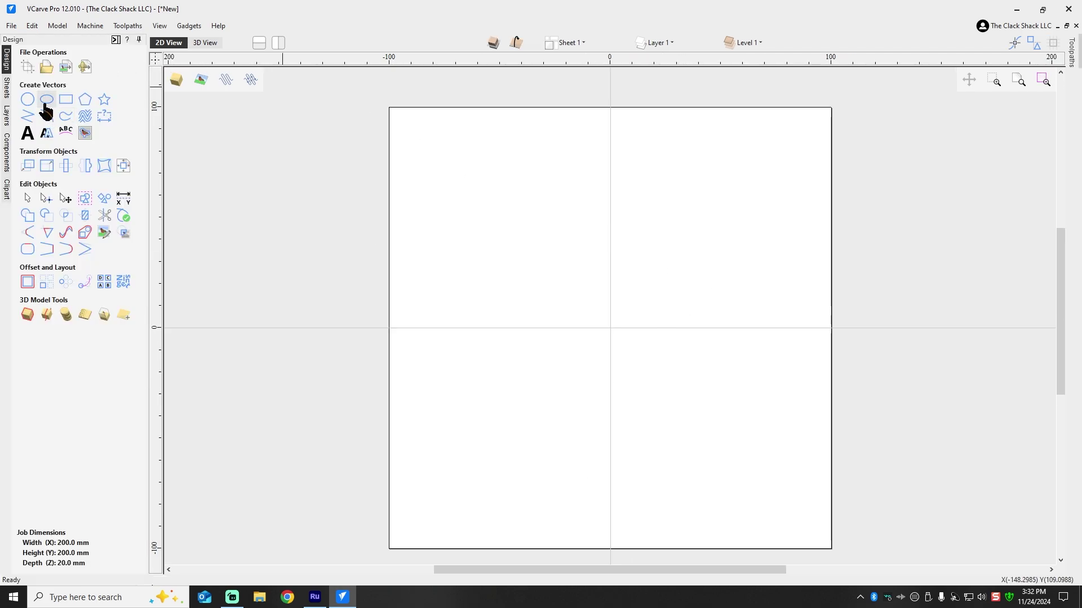
- Draw an 80 mm diameter circle and move it onto the vertical centerline in the upper half of the sheet
{"action": "left_click", "coordinate": [28, 100]}
{"action": "left_click", "coordinate": [527, 251]}
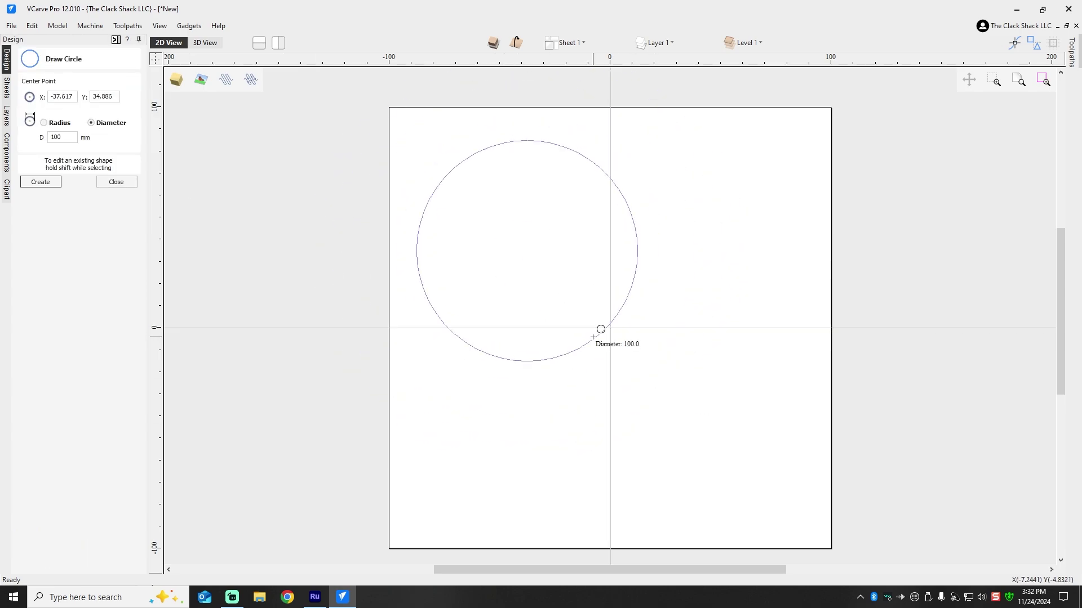
{"action": "left_click", "coordinate": [583, 319]}
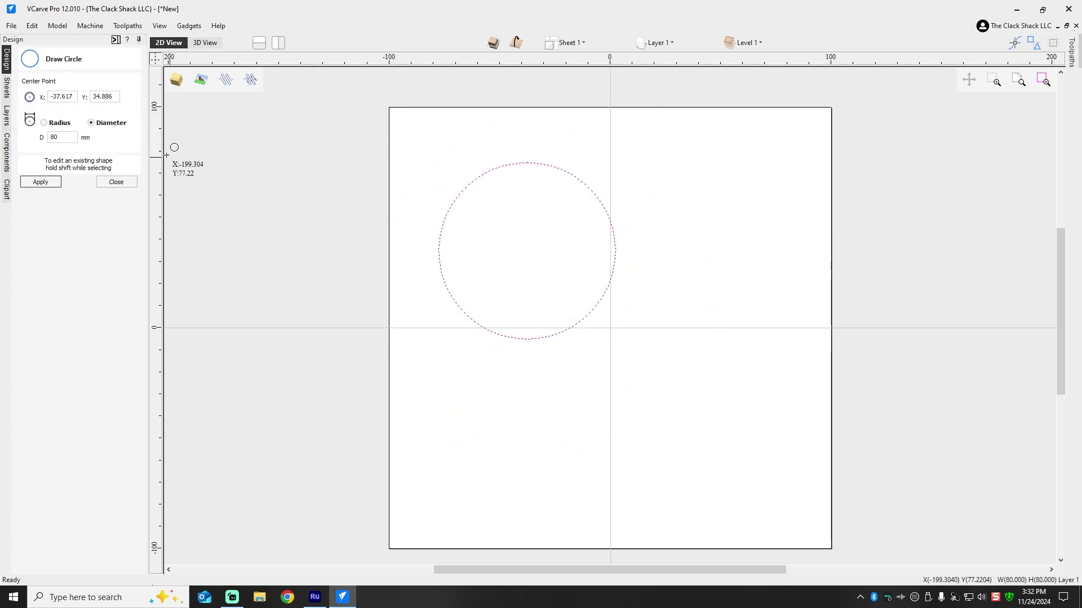
{"action": "left_click", "coordinate": [121, 184]}
{"action": "left_click_drag", "start_coordinate": [529, 249], "coordinate": [610, 225]}
{"action": "left_click", "coordinate": [764, 235]}
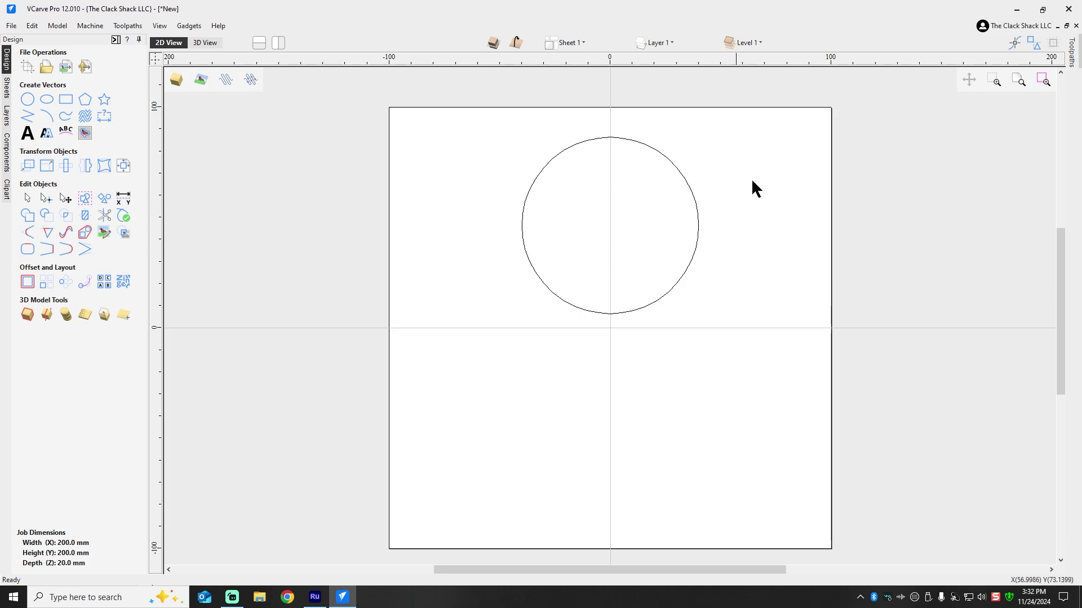
- Draw an 8 mm diameter circle centered on the origin at X 0, Y 0
{"action": "left_click", "coordinate": [27, 99]}
{"action": "left_click_drag", "start_coordinate": [610, 327], "coordinate": [615, 336]}
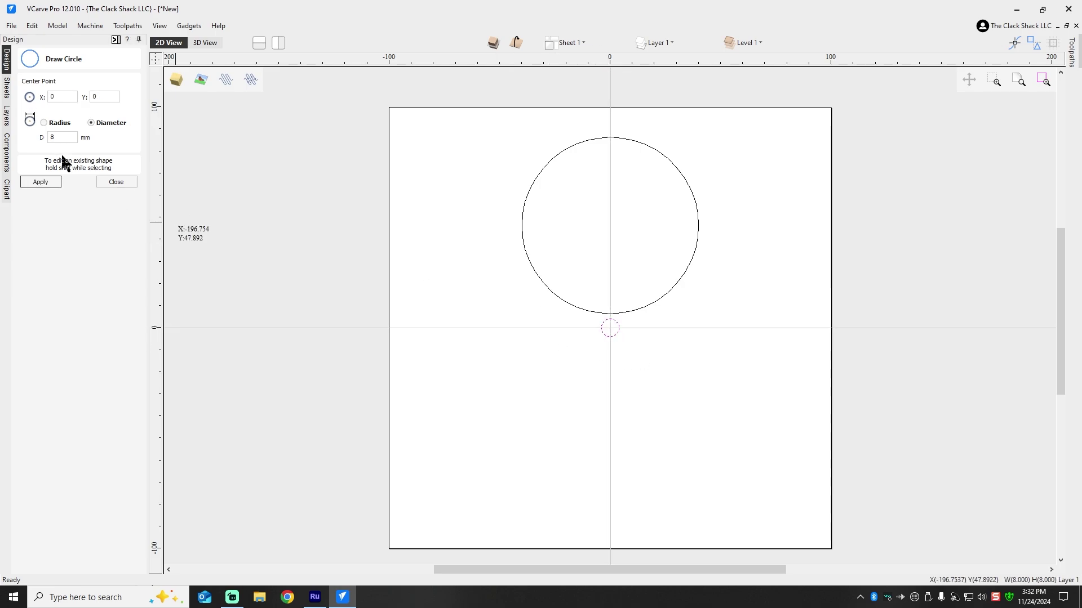
{"action": "left_click", "coordinate": [114, 181]}
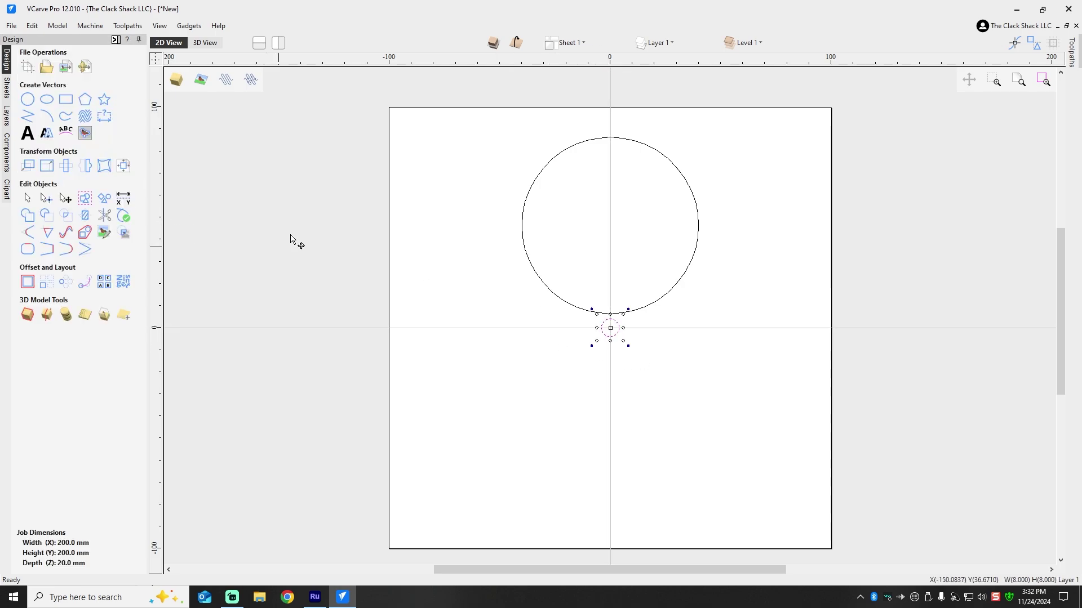
- Duplicate the 8 mm circle and place the copy about 71 mm left of the origin on the horizontal centerline
{"action": "right_click", "coordinate": [616, 326]}
{"action": "left_click", "coordinate": [642, 374]}
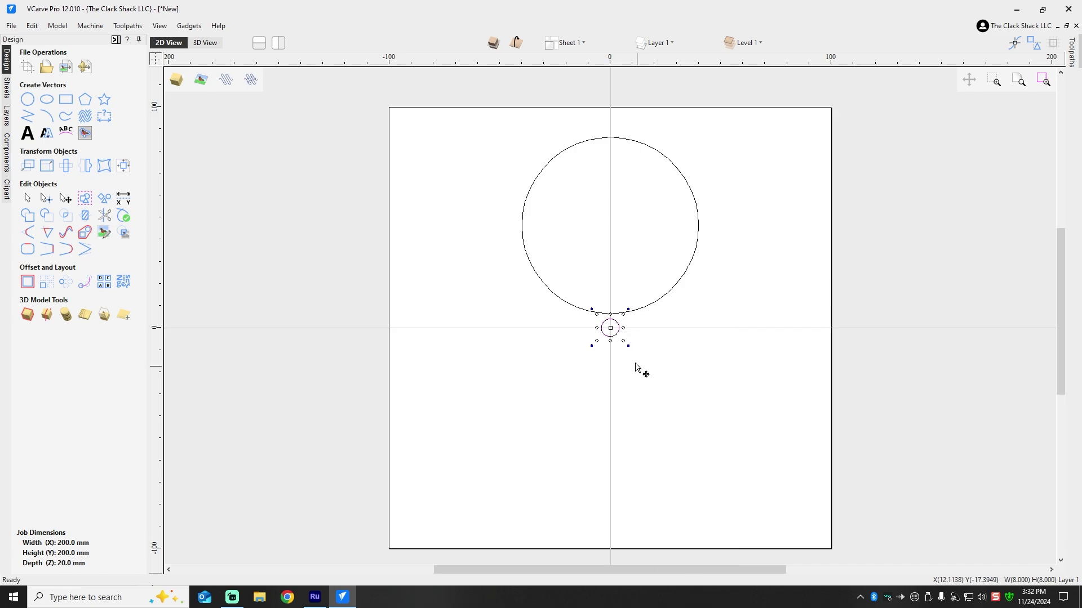
{"action": "left_click_drag", "start_coordinate": [616, 325], "coordinate": [453, 328]}
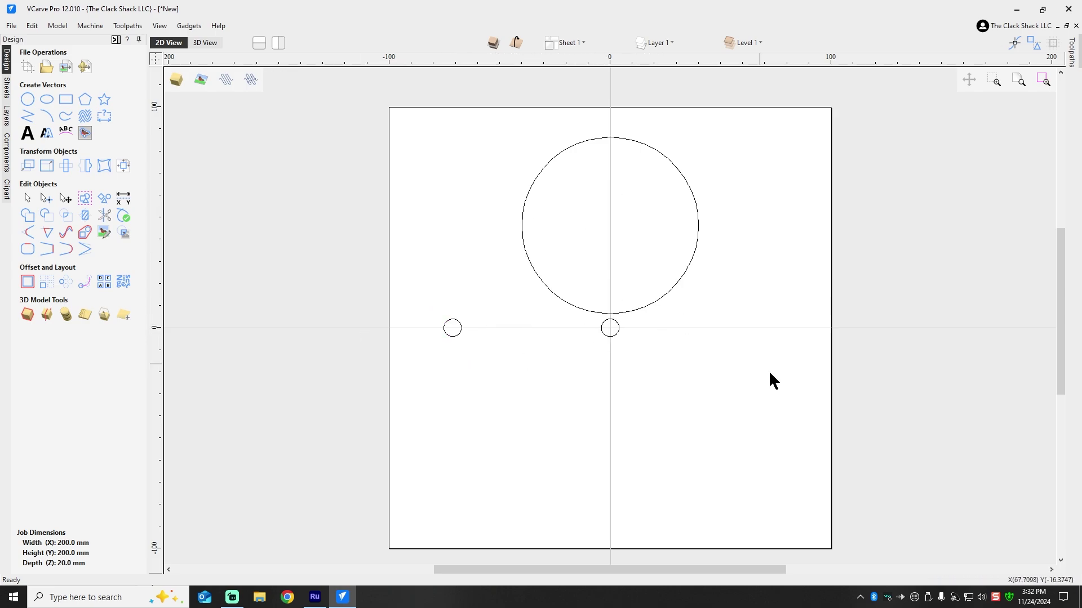
- Copy all three circles to the other side of the job and switch to viewing that side
{"action": "left_click_drag", "start_coordinate": [768, 448], "coordinate": [396, 120]}
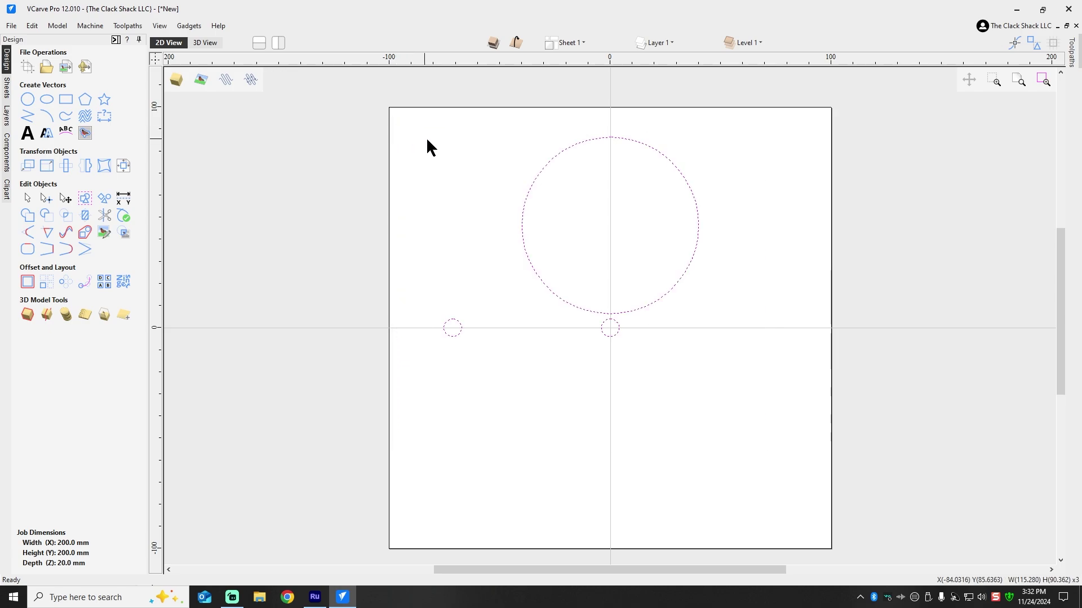
{"action": "right_click", "coordinate": [531, 192]}
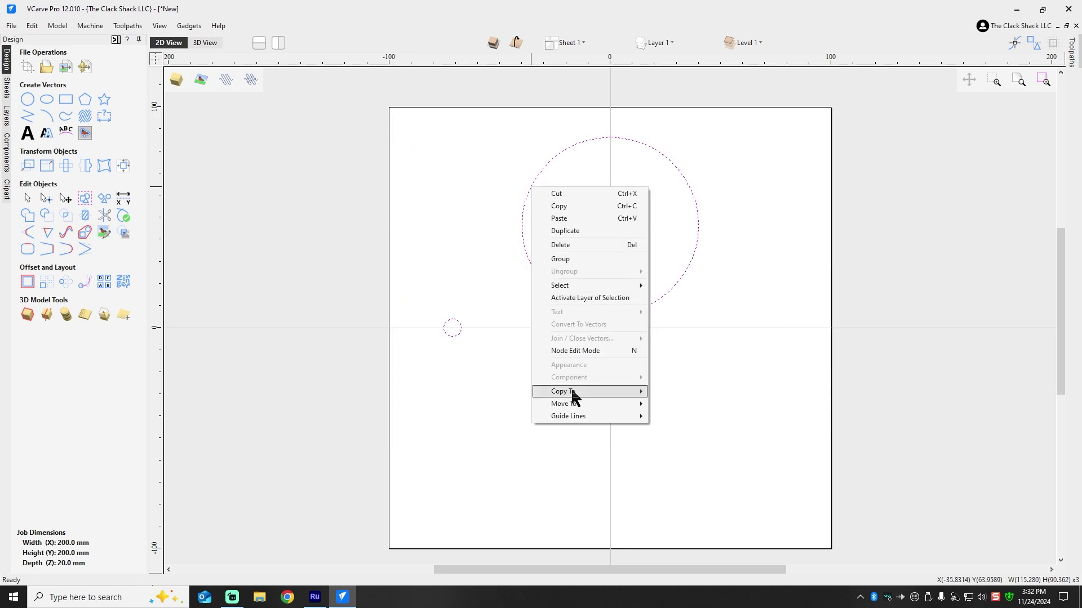
{"action": "mouse_move", "coordinate": [575, 391]}
{"action": "left_click", "coordinate": [683, 393]}
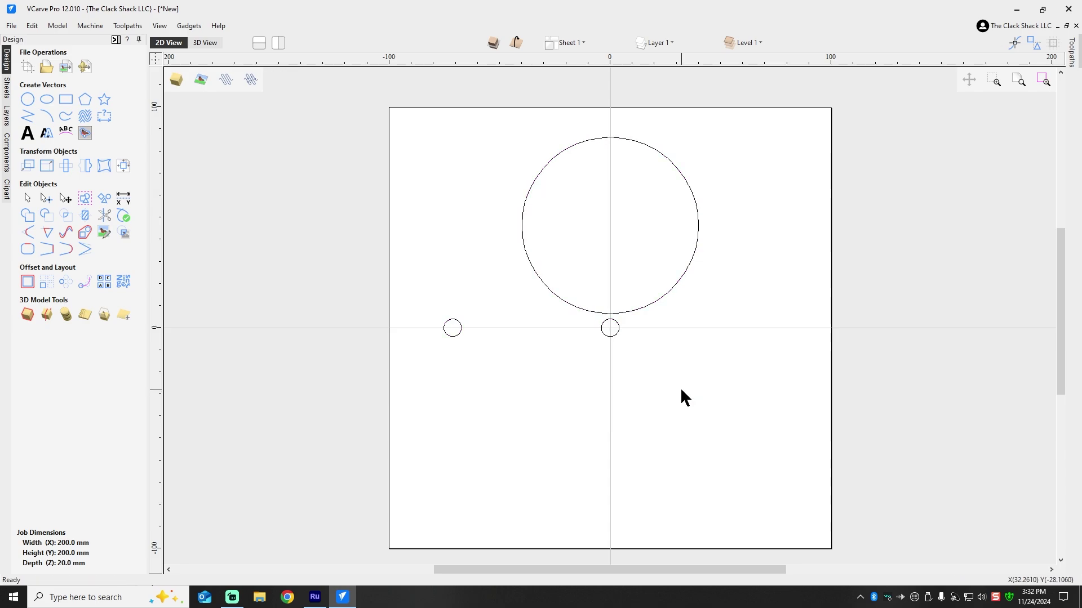
{"action": "left_click", "coordinate": [516, 44]}
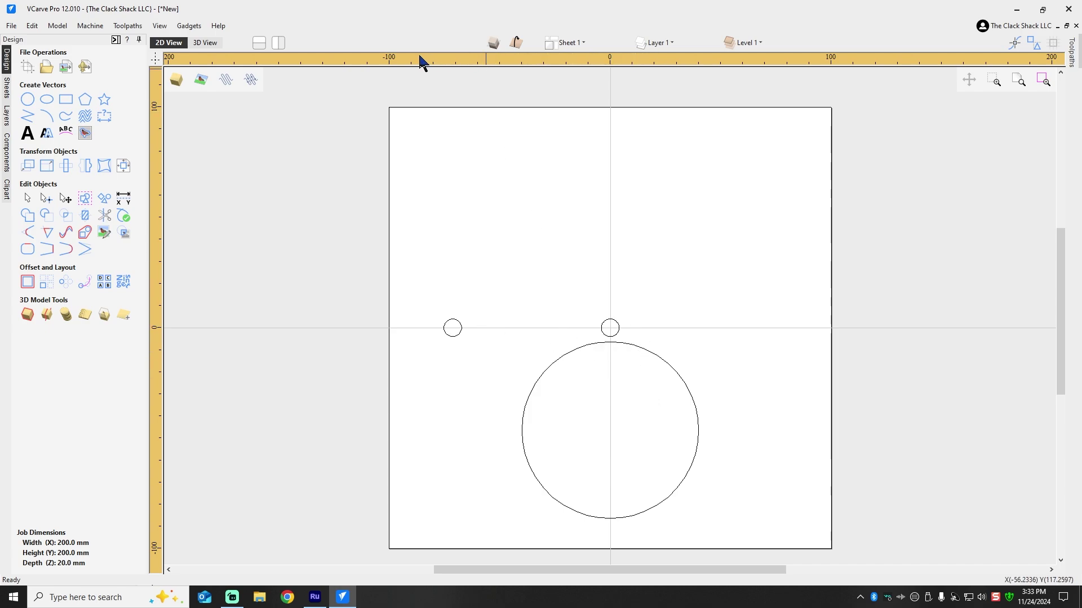
- Flip to the top side and calculate an 11 mm deep pocket toolpath for the 80 mm circle
{"action": "left_click", "coordinate": [519, 46]}
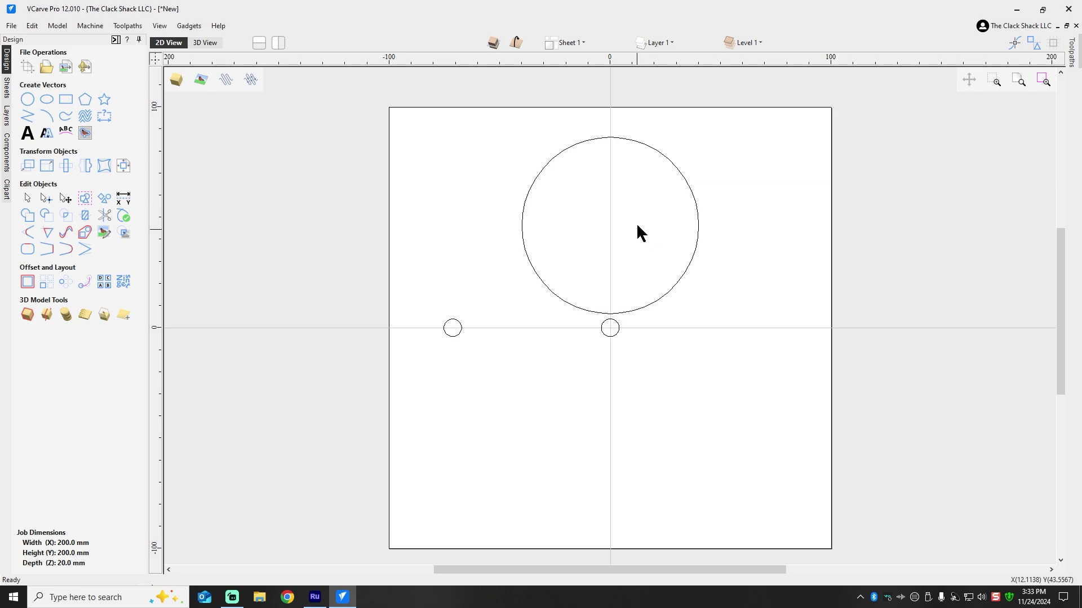
{"action": "left_click", "coordinate": [663, 159]}
{"action": "left_click", "coordinate": [1072, 51]}
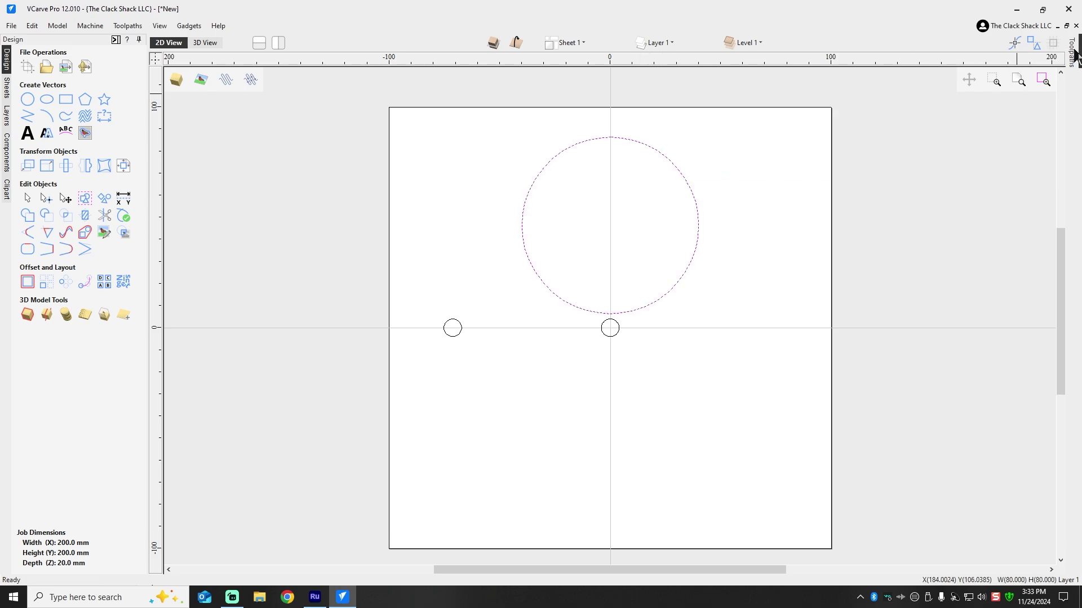
{"action": "left_click", "coordinate": [946, 113]}
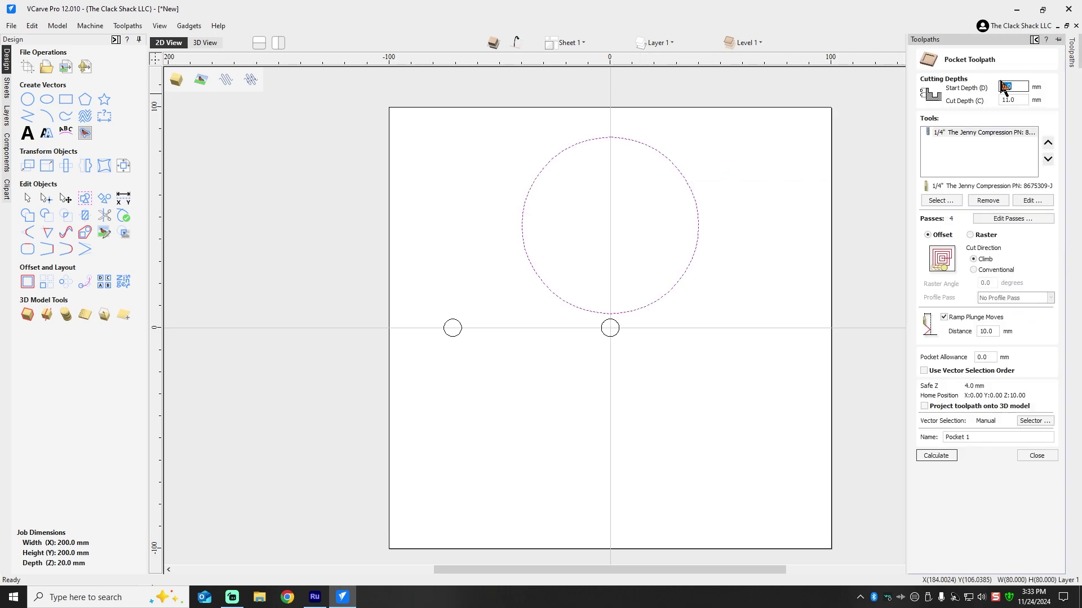
{"action": "left_click", "coordinate": [938, 456]}
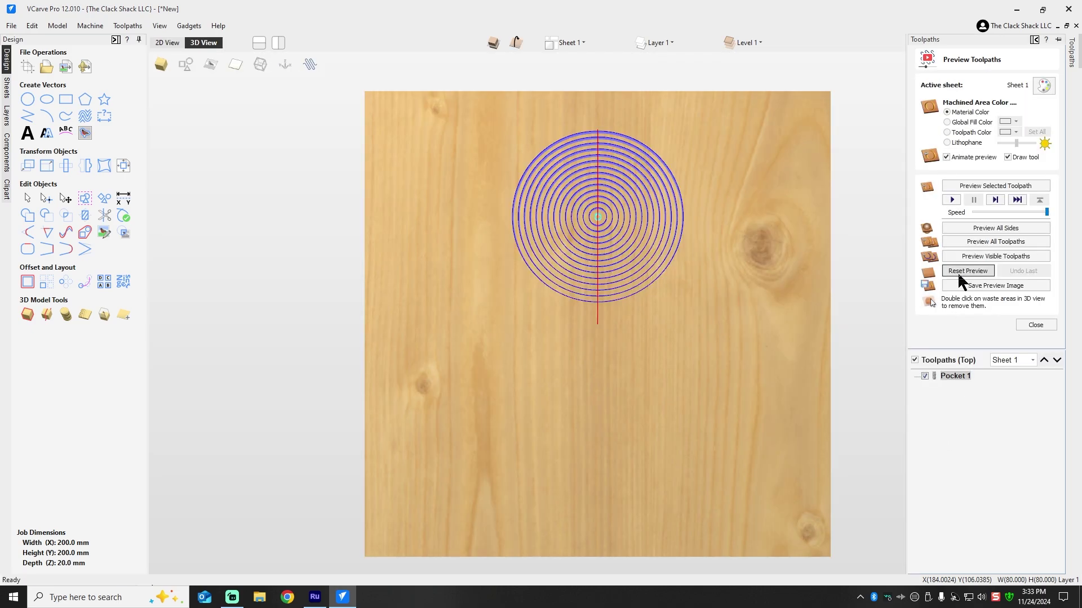
{"action": "left_click", "coordinate": [1048, 326]}
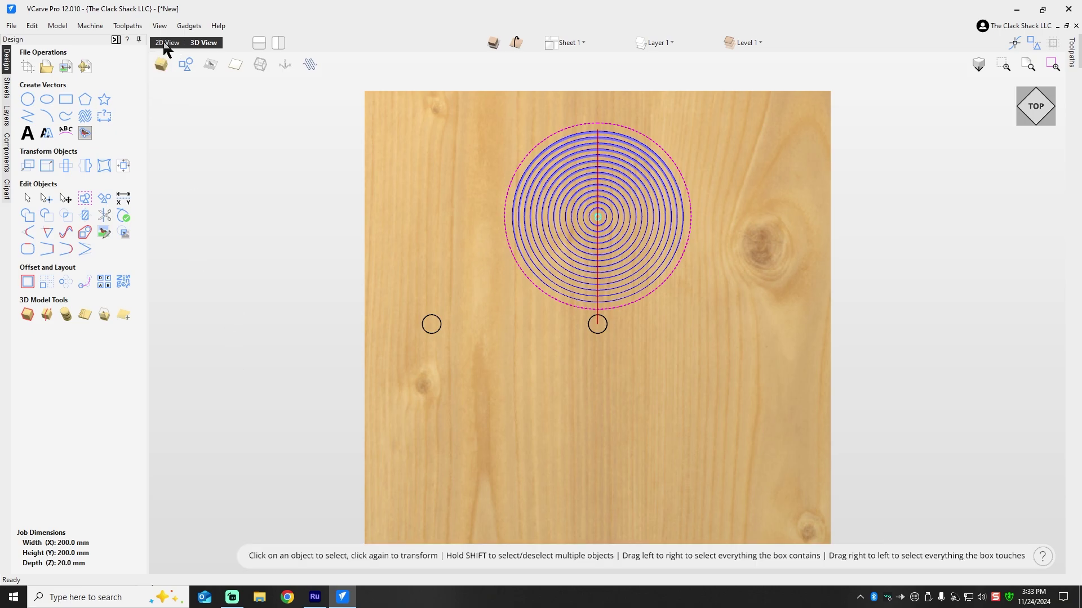
- Copy all three top-side circles to the other side again, and flip to the bottom side and back
{"action": "left_click", "coordinate": [168, 43]}
{"action": "left_click_drag", "start_coordinate": [389, 121], "coordinate": [898, 499]}
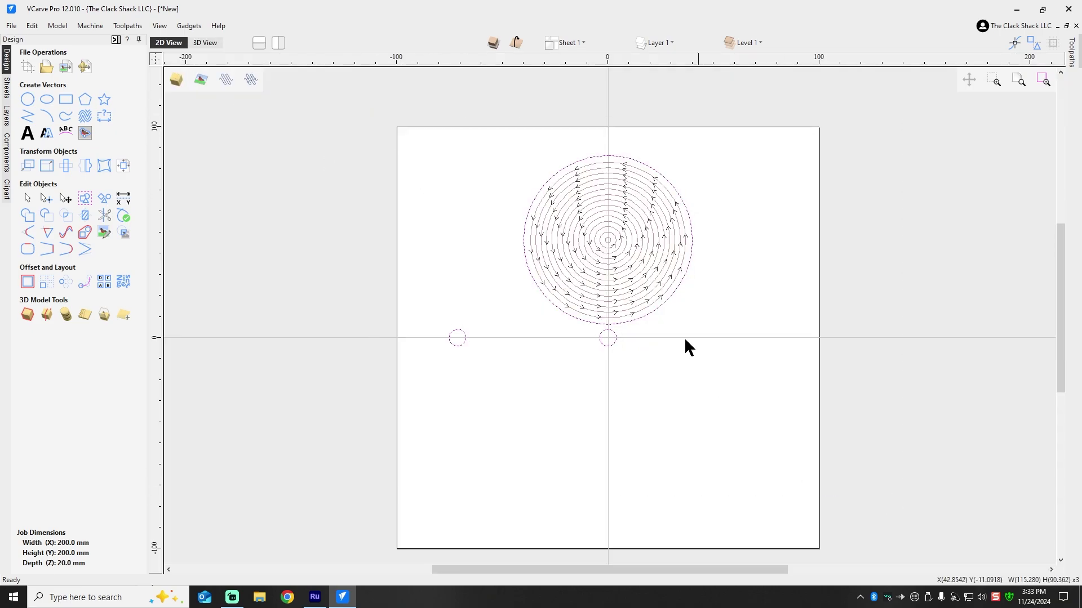
{"action": "right_click", "coordinate": [624, 239]}
{"action": "mouse_move", "coordinate": [671, 438]}
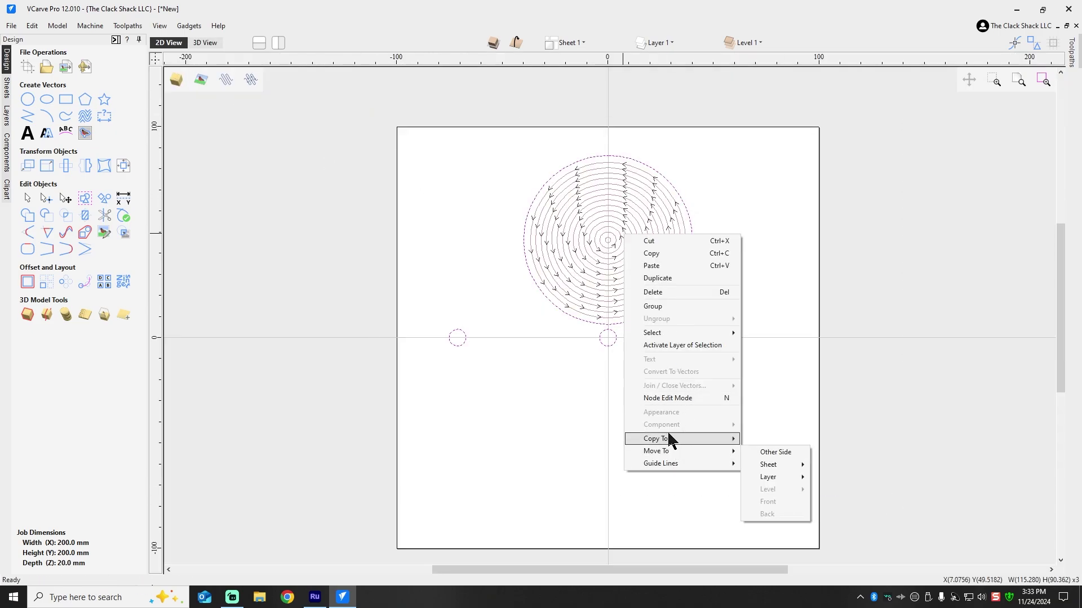
{"action": "left_click", "coordinate": [773, 440]}
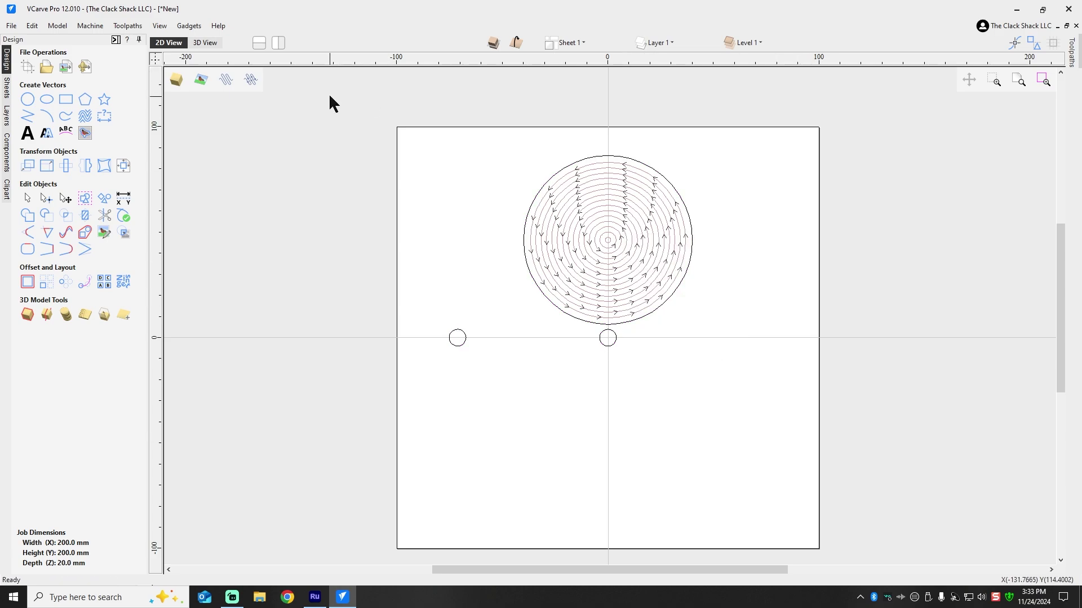
{"action": "left_click", "coordinate": [516, 42]}
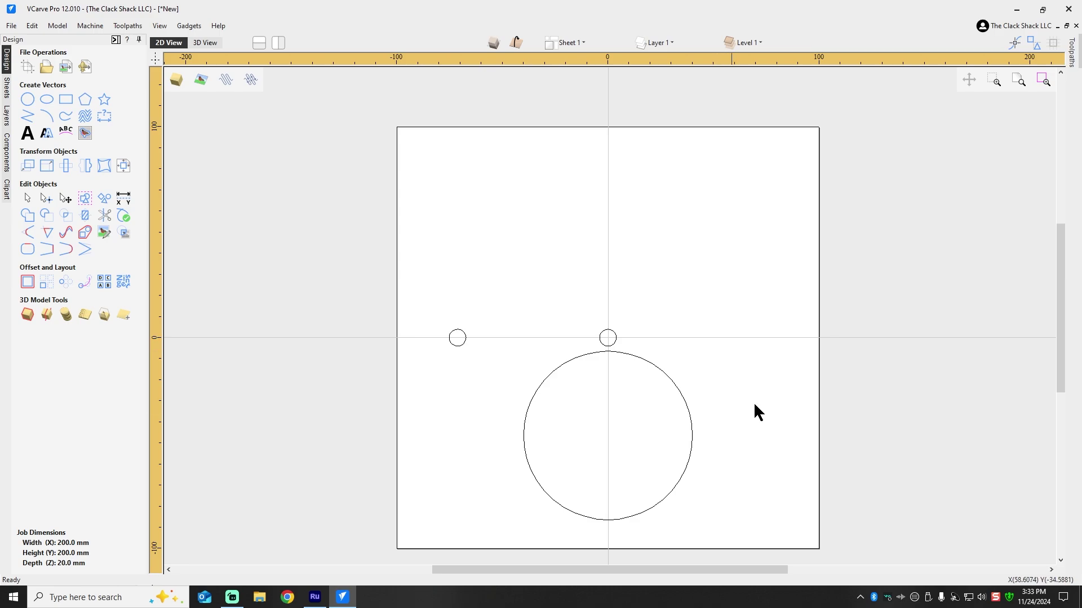
{"action": "left_click", "coordinate": [1074, 56]}
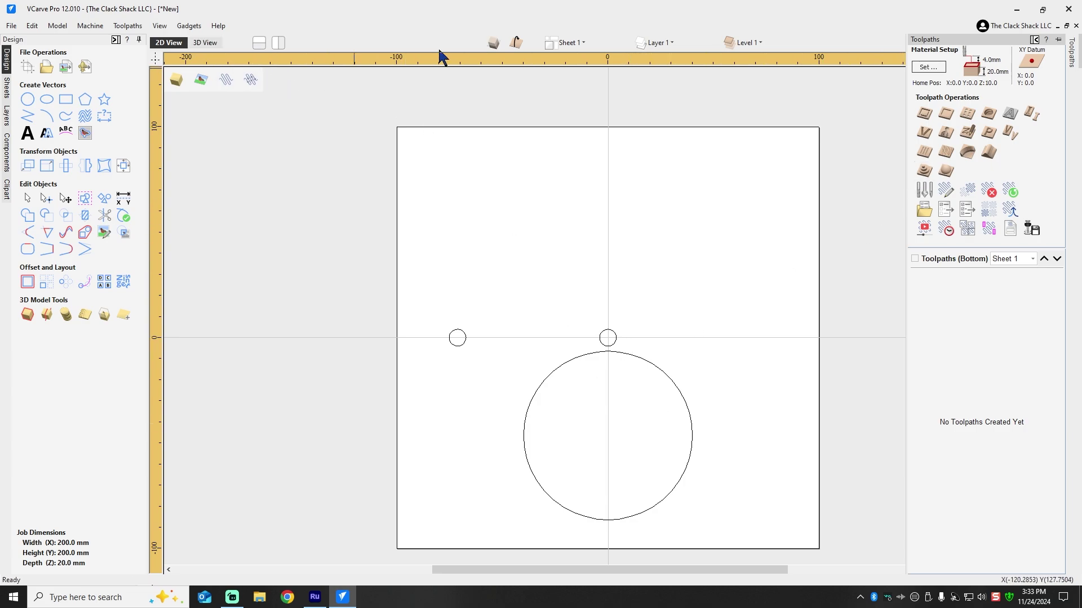
{"action": "left_click", "coordinate": [516, 43]}
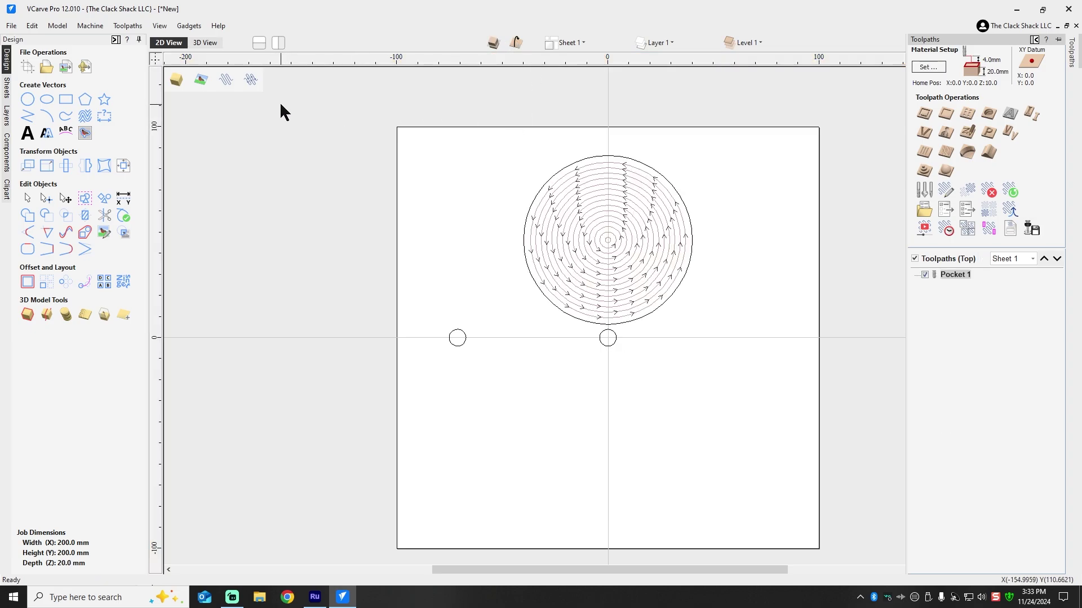
- Delete the pocket toolpath of the 80 mm circle from the top side
{"action": "double_click", "coordinate": [626, 228]}
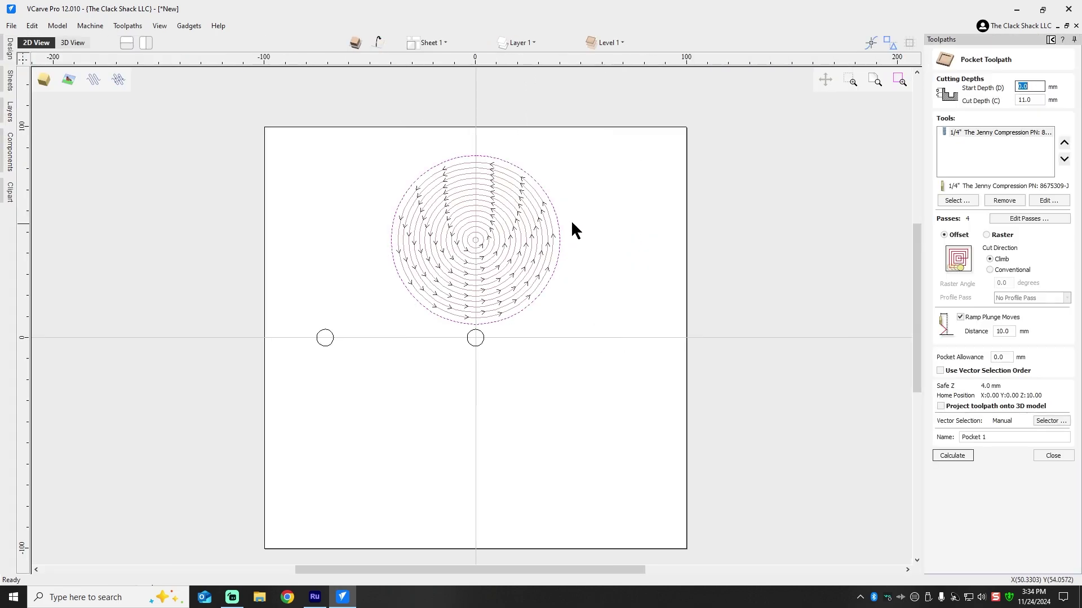
{"action": "left_click", "coordinate": [1058, 454]}
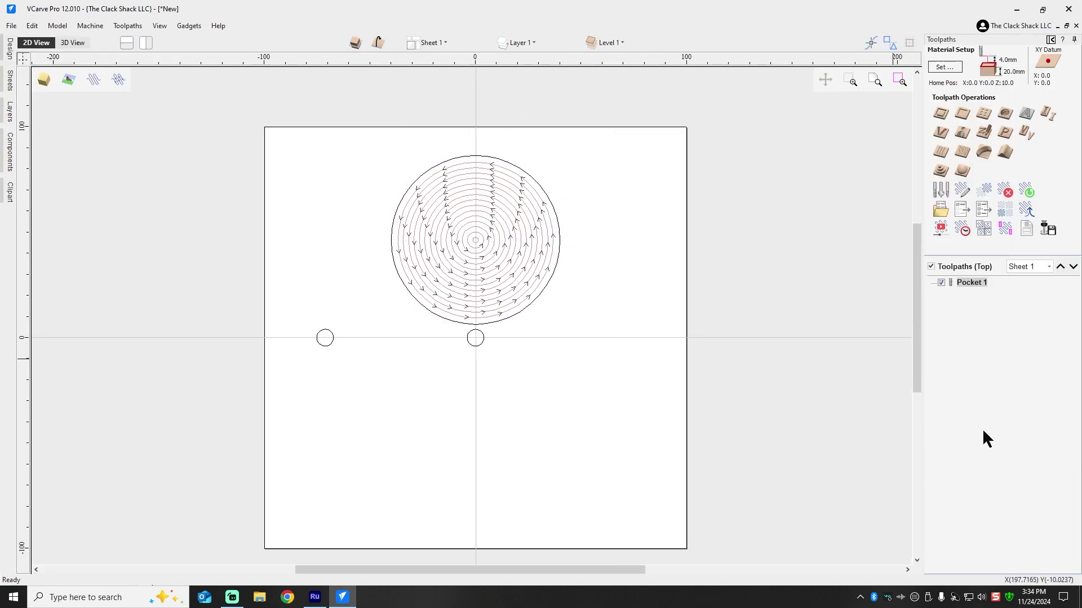
{"action": "right_click", "coordinate": [973, 284]}
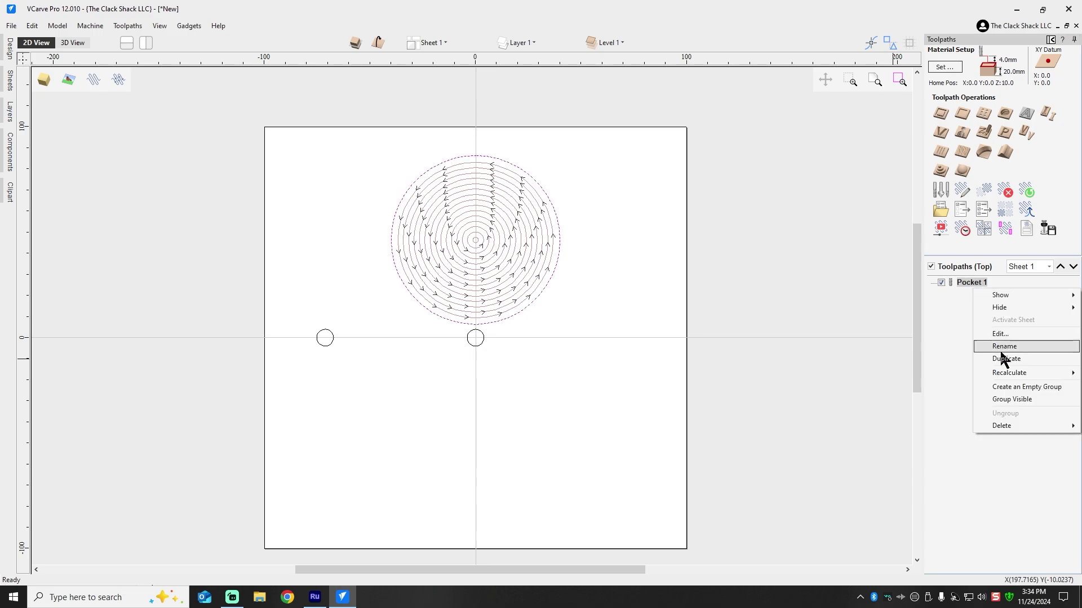
{"action": "mouse_move", "coordinate": [1008, 428]}
{"action": "left_click", "coordinate": [946, 435]}
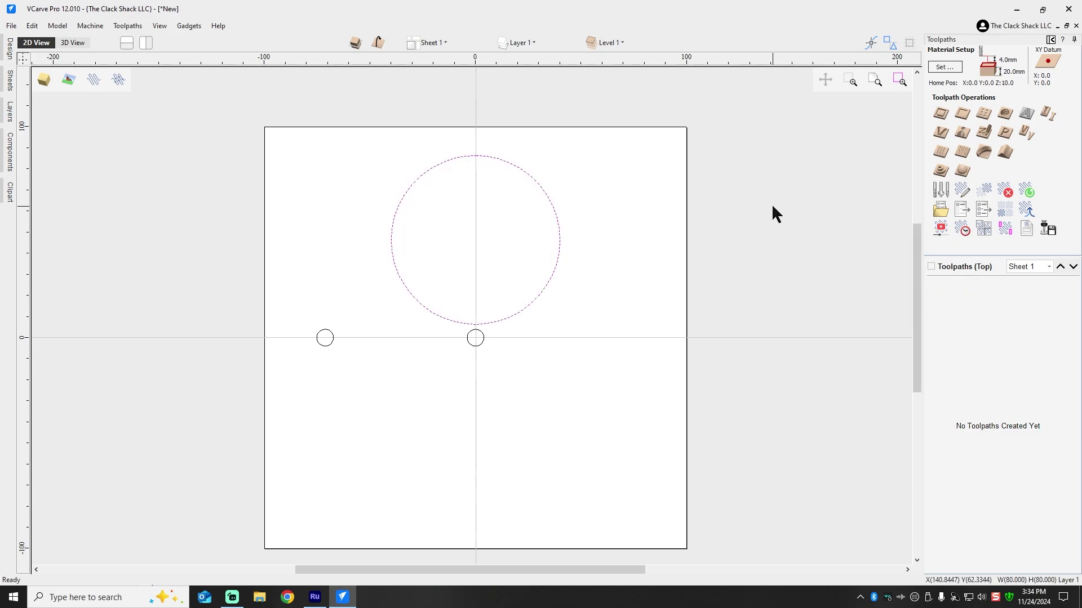
- Calculate an outside 2D profile toolpath with a 10 mm cut depth around the 80 mm circle on the top side
{"action": "left_click", "coordinate": [523, 172]}
{"action": "left_click", "coordinate": [942, 114]}
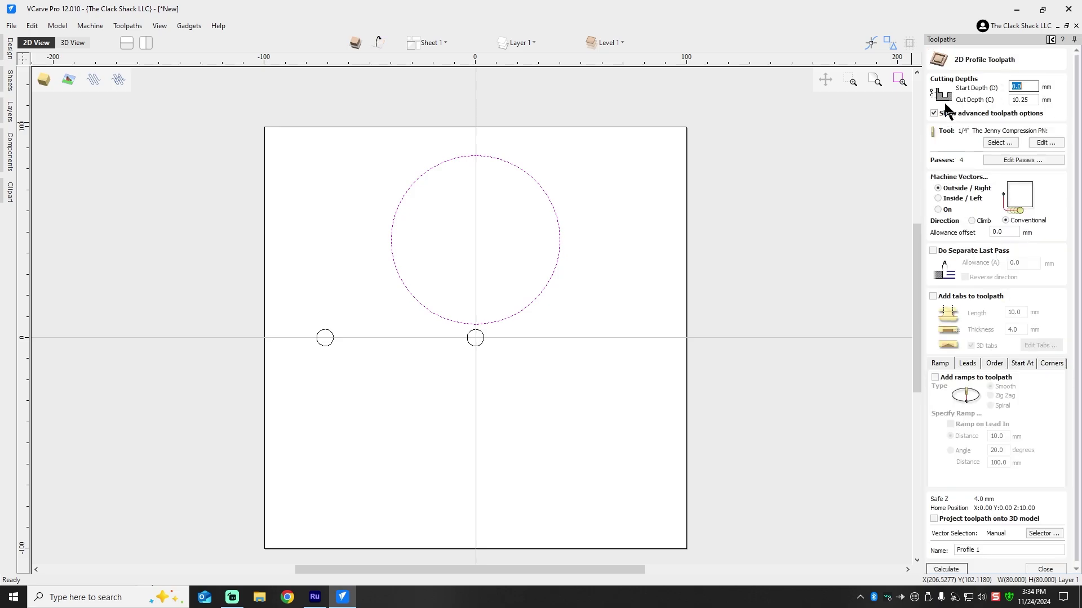
{"action": "double_click", "coordinate": [1032, 99]}
{"action": "type", "text": "10"}
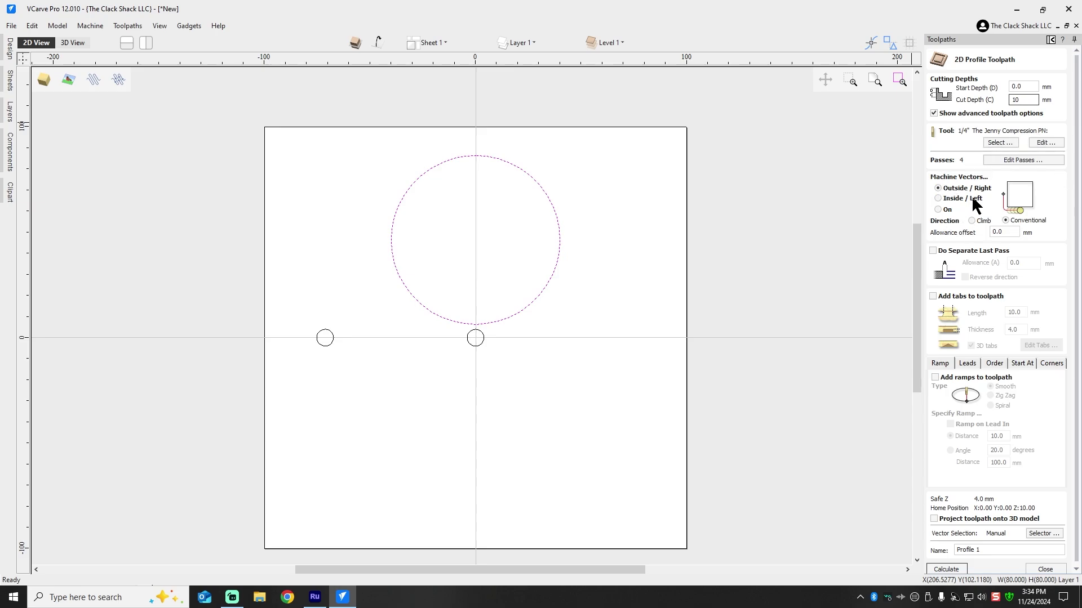
{"action": "left_click", "coordinate": [946, 569]}
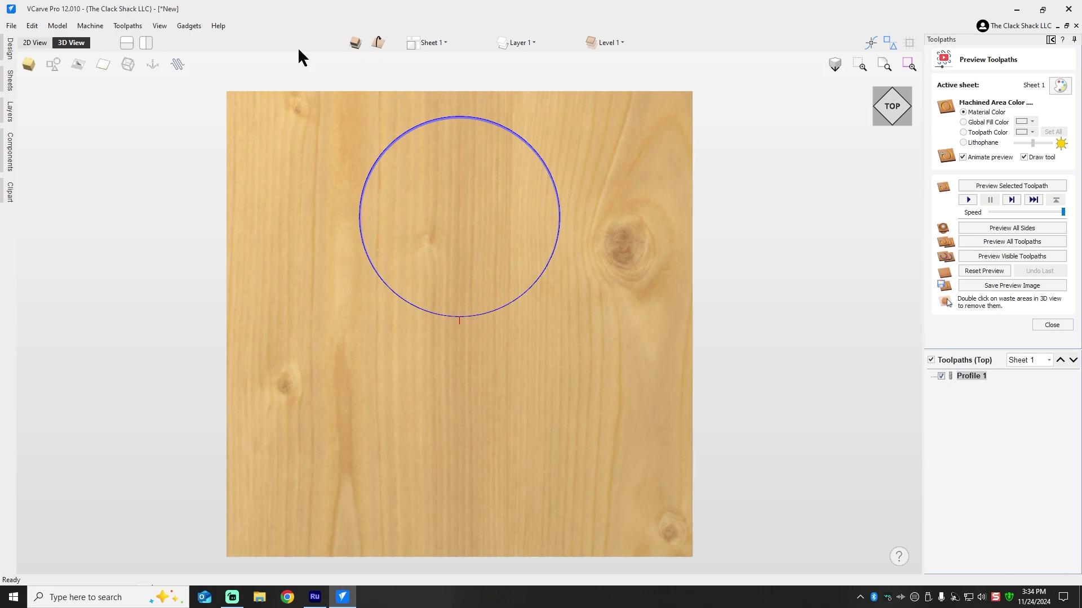
- Flip to the bottom side in the 2D view and calculate an outside 2D profile toolpath around its 80 mm circle
{"action": "left_click", "coordinate": [34, 43]}
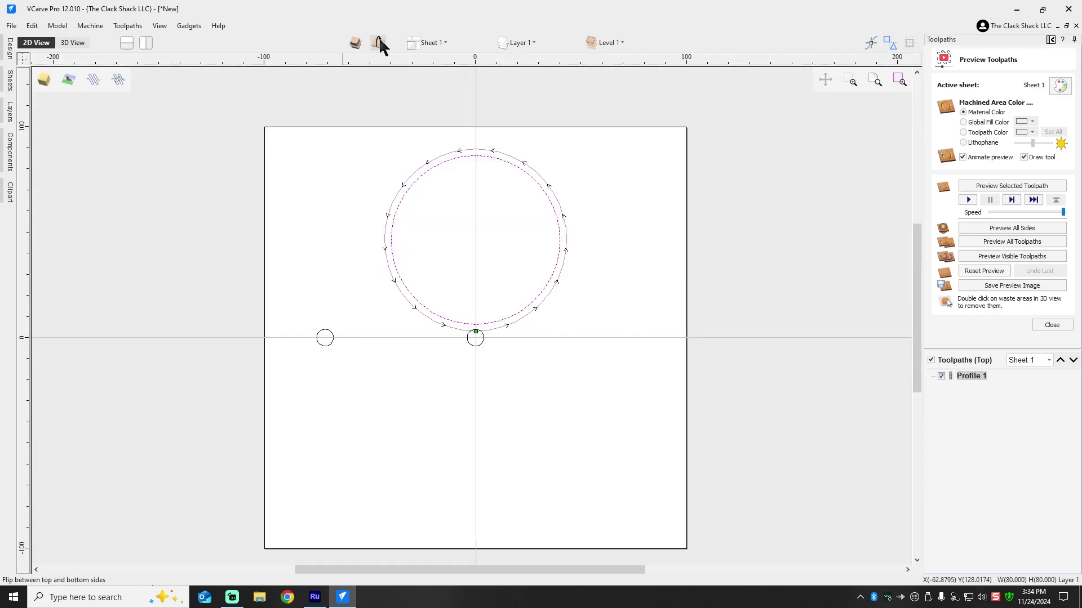
{"action": "left_click", "coordinate": [379, 37]}
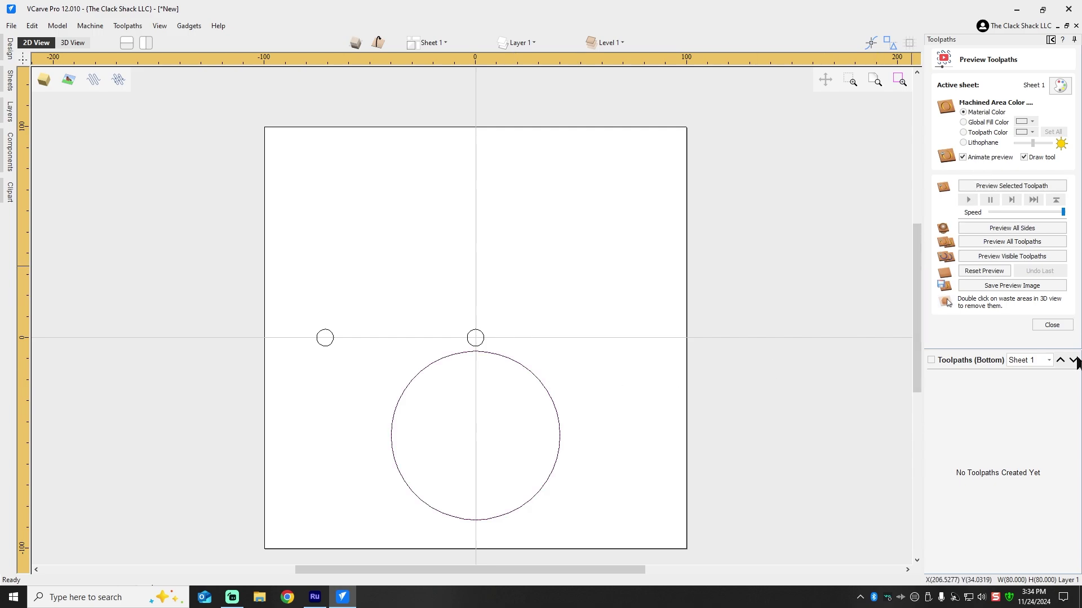
{"action": "left_click", "coordinate": [1062, 326]}
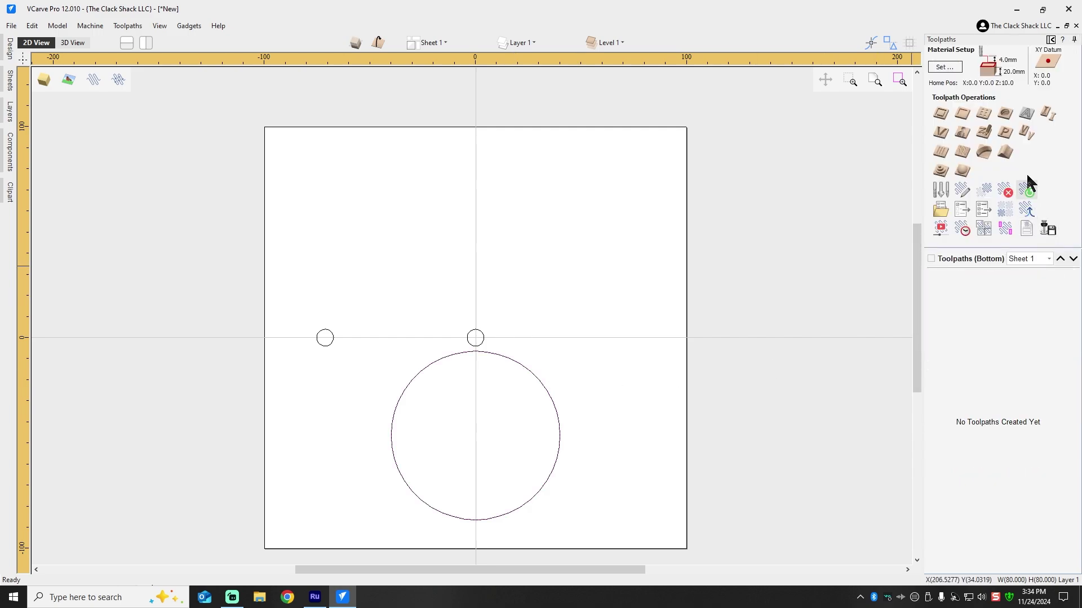
{"action": "left_click", "coordinate": [940, 115]}
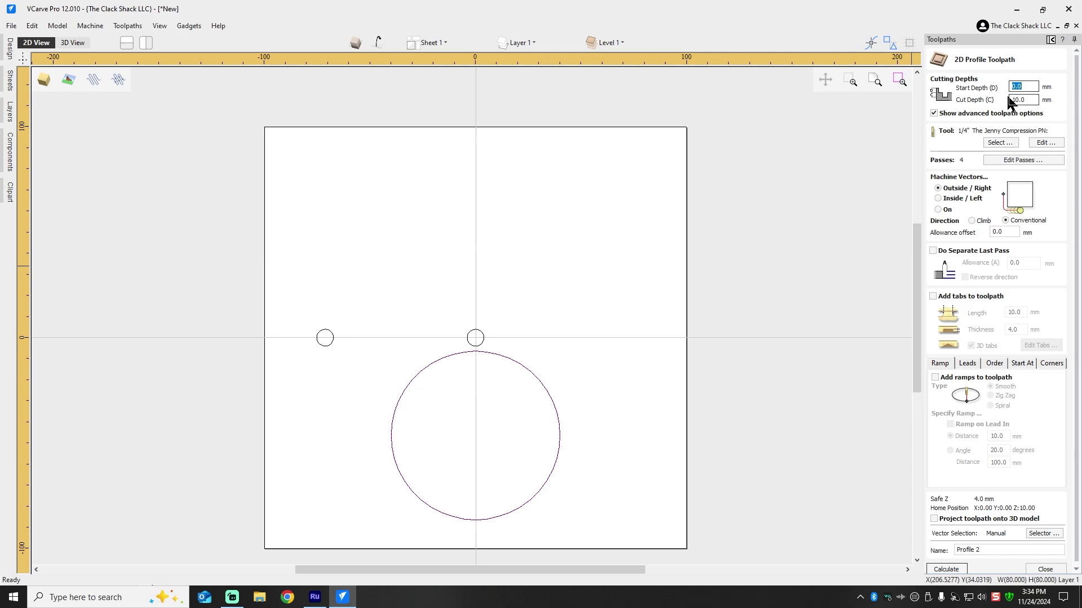
{"action": "left_click_drag", "start_coordinate": [1031, 100], "coordinate": [1014, 99]}
{"action": "left_click", "coordinate": [962, 568]}
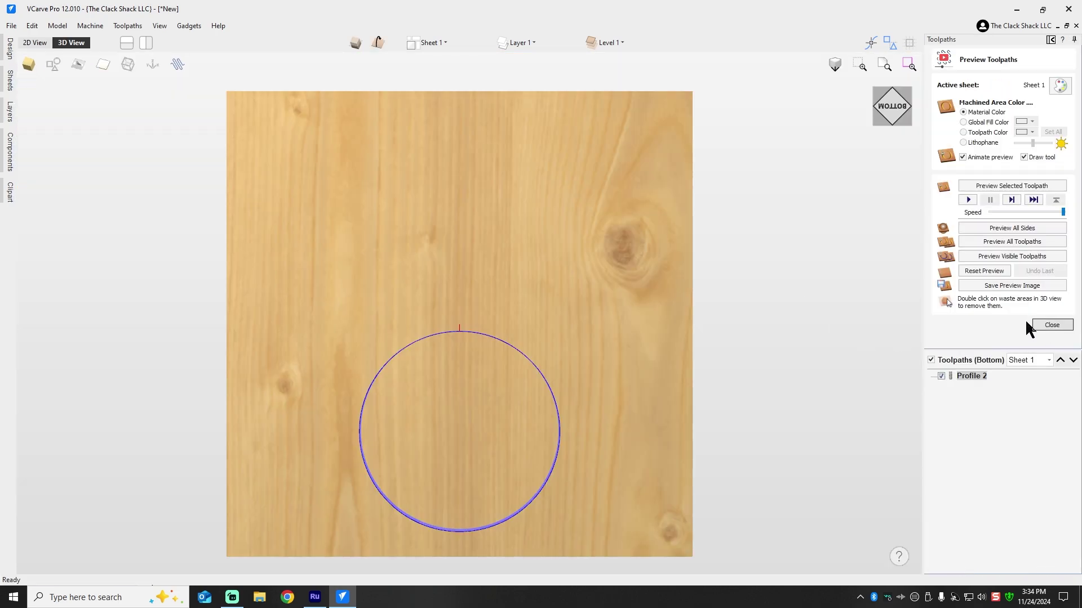
{"action": "left_click", "coordinate": [1043, 327]}
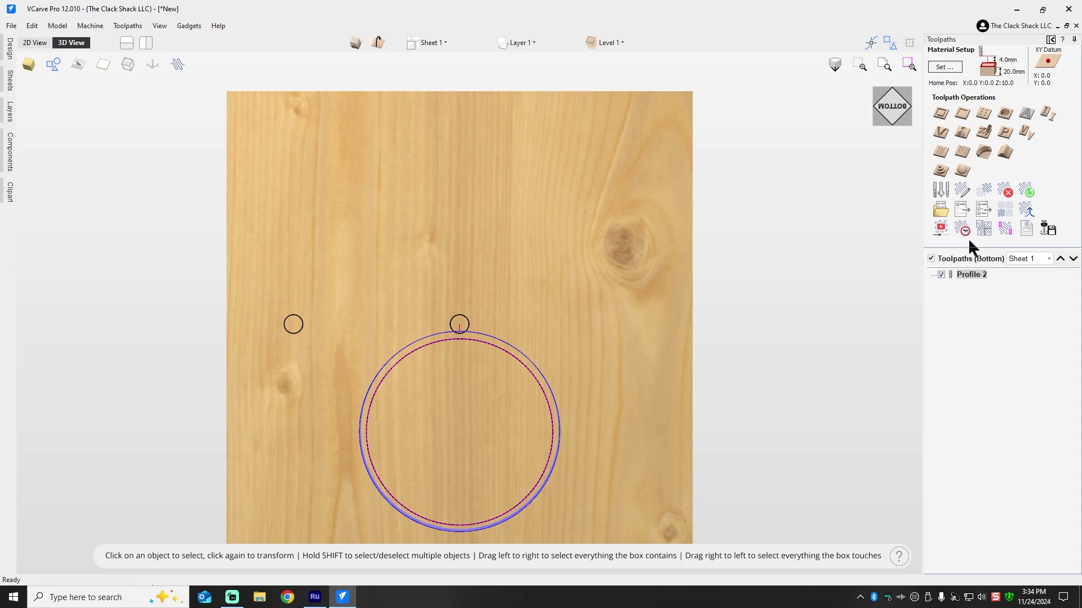
- Simulate all bottom toolpaths and those of all sides, examining the circular cut from both faces of the 3D model
{"action": "left_click", "coordinate": [940, 229]}
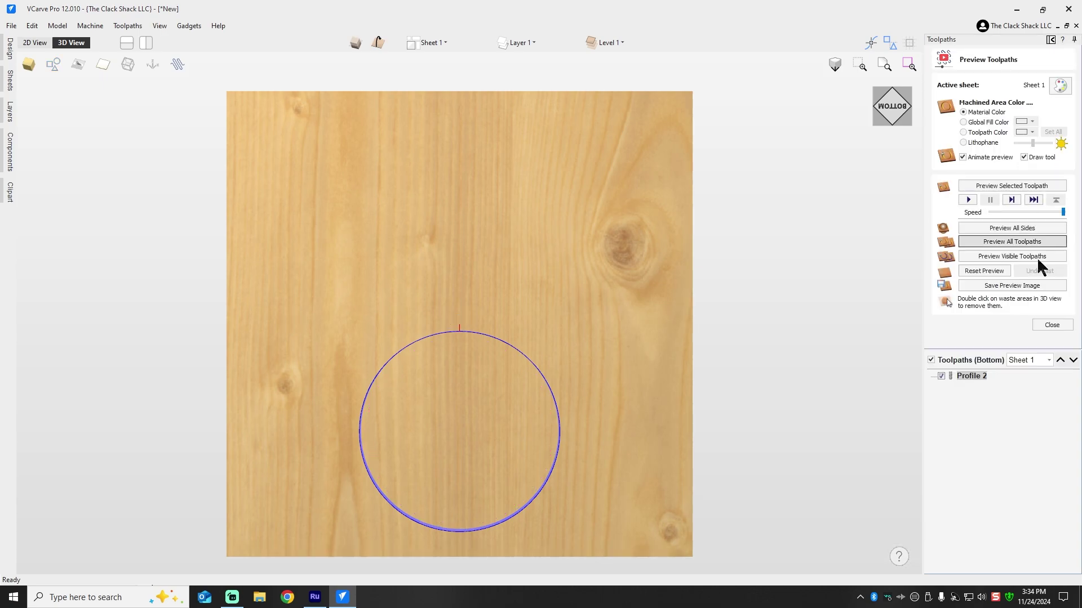
{"action": "left_click", "coordinate": [1001, 242]}
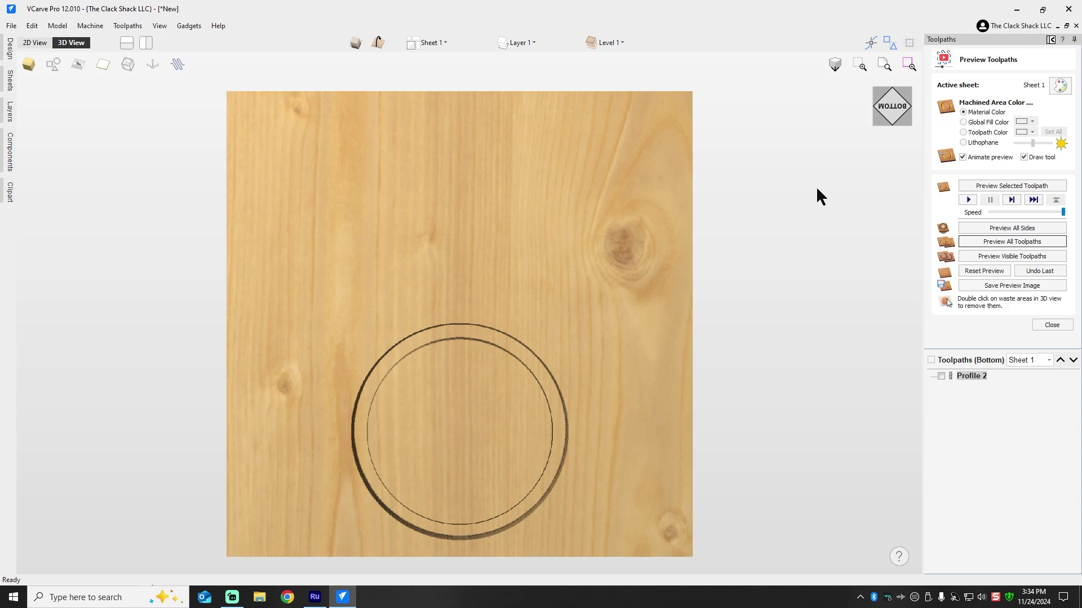
{"action": "left_click_drag", "start_coordinate": [887, 119], "coordinate": [912, 68]}
{"action": "left_click", "coordinate": [1008, 228]}
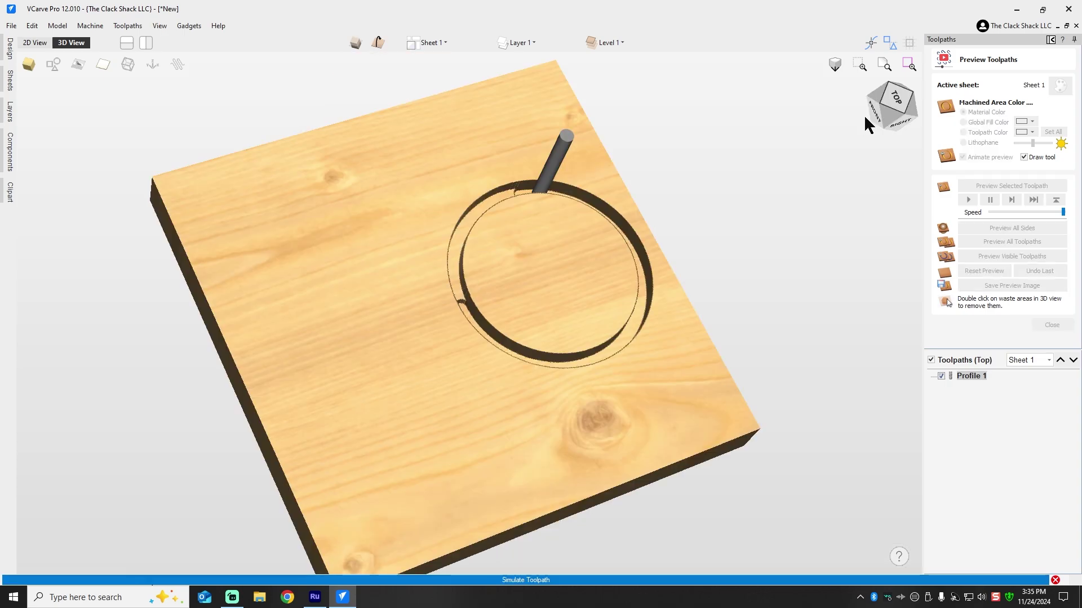
{"action": "left_click_drag", "start_coordinate": [904, 113], "coordinate": [817, 70]}
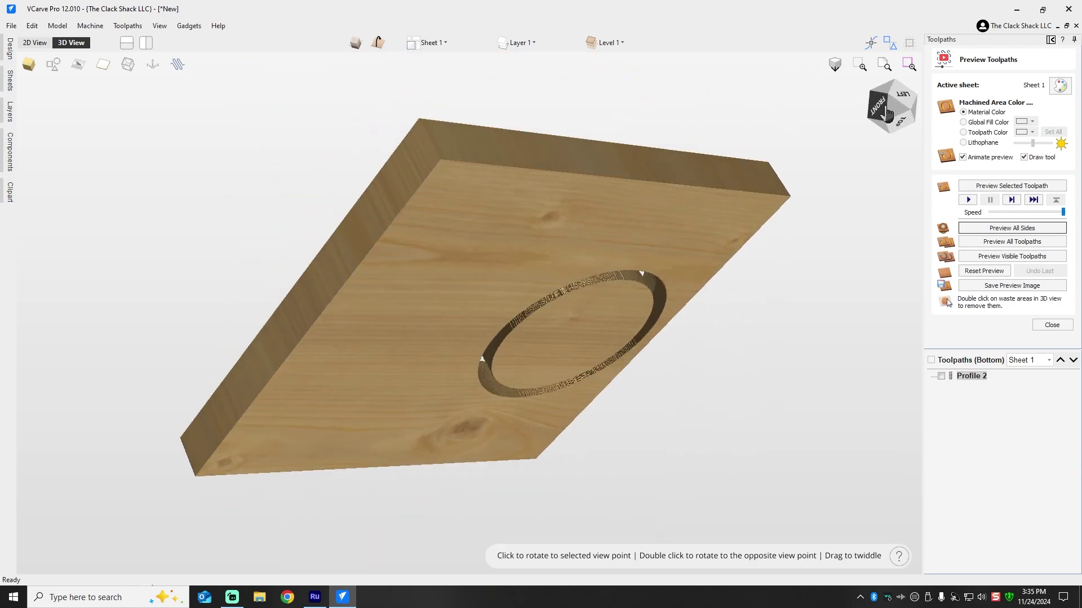
{"action": "left_click_drag", "start_coordinate": [889, 108], "coordinate": [888, 150]}
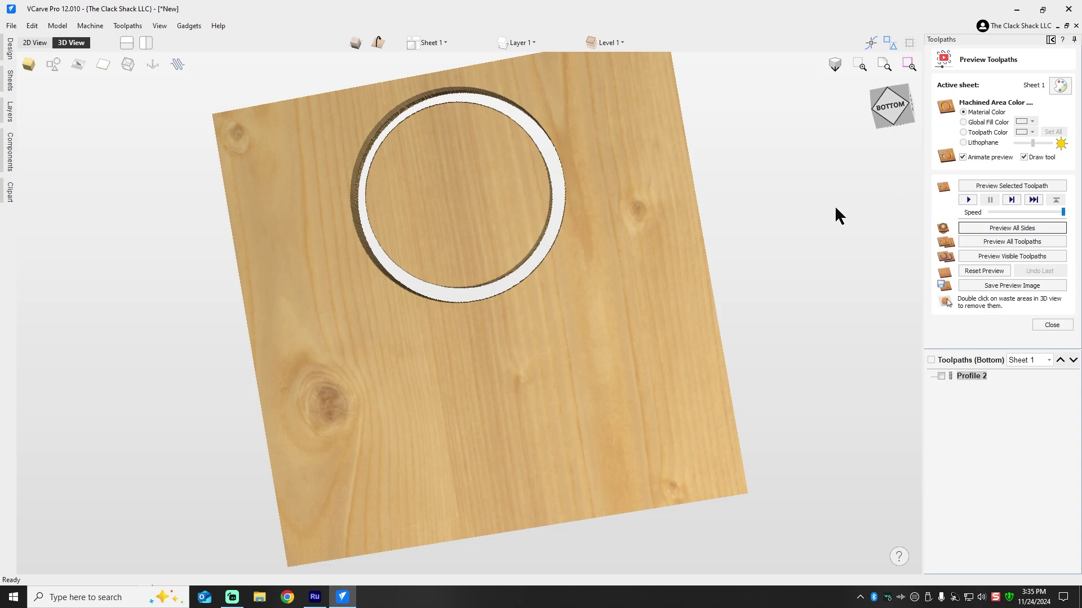
{"action": "left_click_drag", "start_coordinate": [895, 112], "coordinate": [841, 164]}
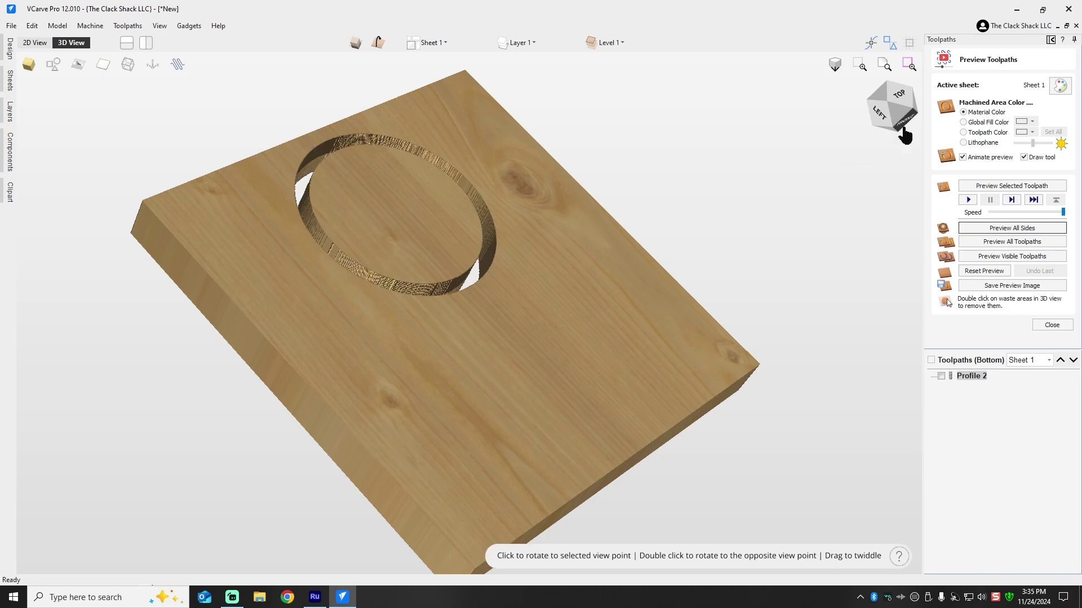
{"action": "left_click_drag", "start_coordinate": [906, 118], "coordinate": [889, 85]}
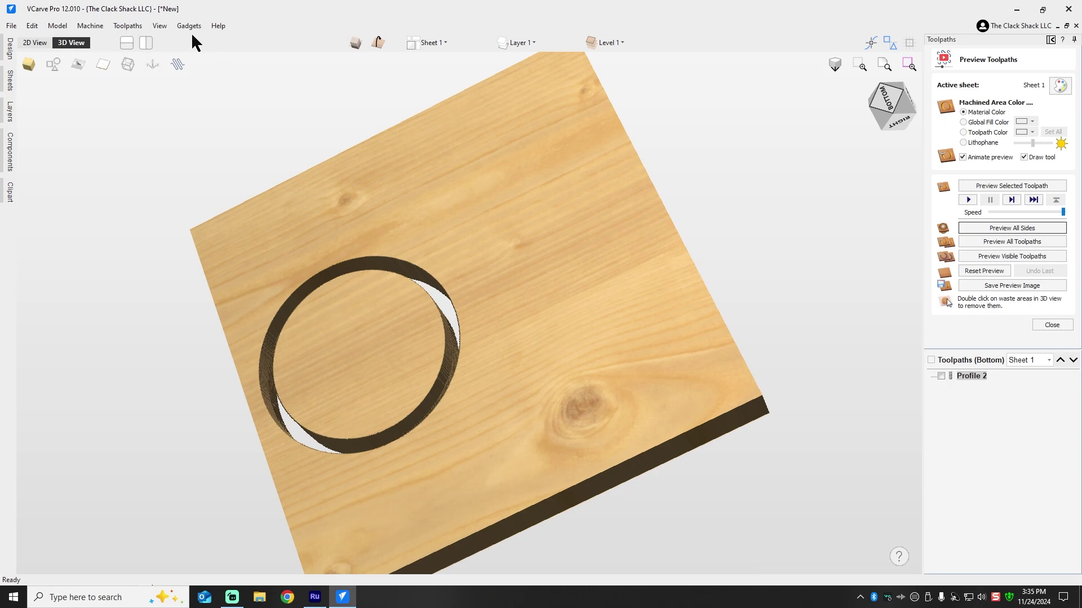
{"action": "double_click", "coordinate": [28, 11]}
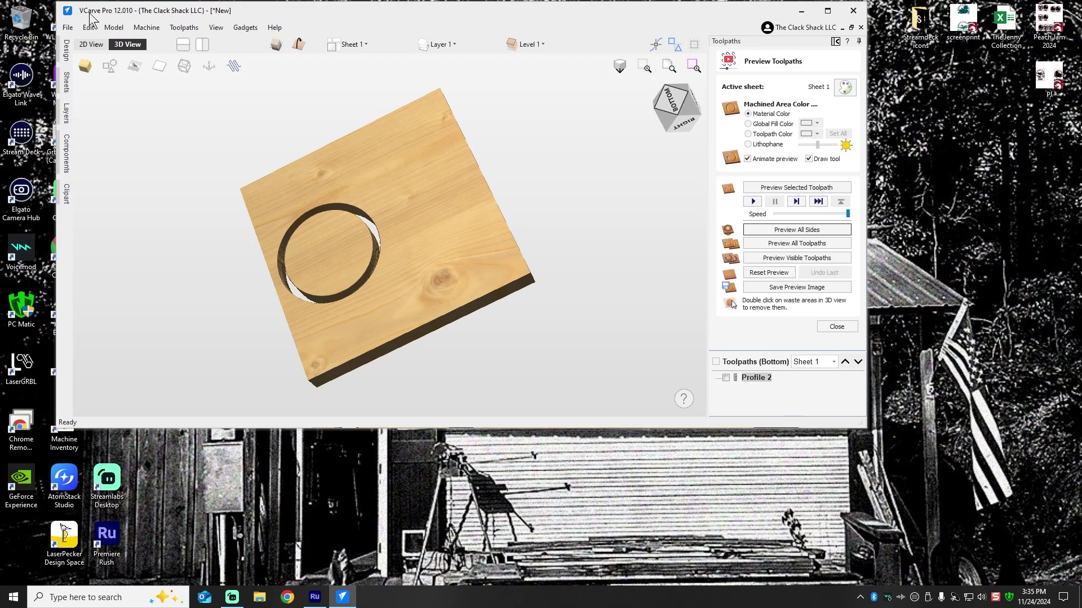